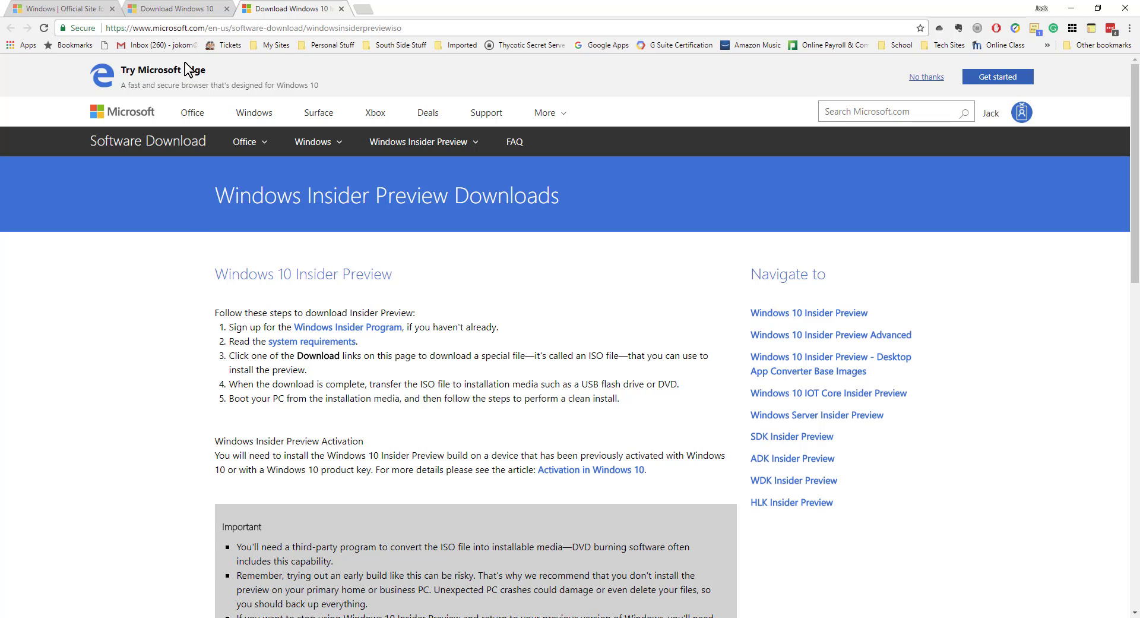
Step: Search the web for "windows insider" in the tab showing the Windows site and open the Windows Insider Program homepage
{"action": "left_click", "coordinate": [87, 10]}
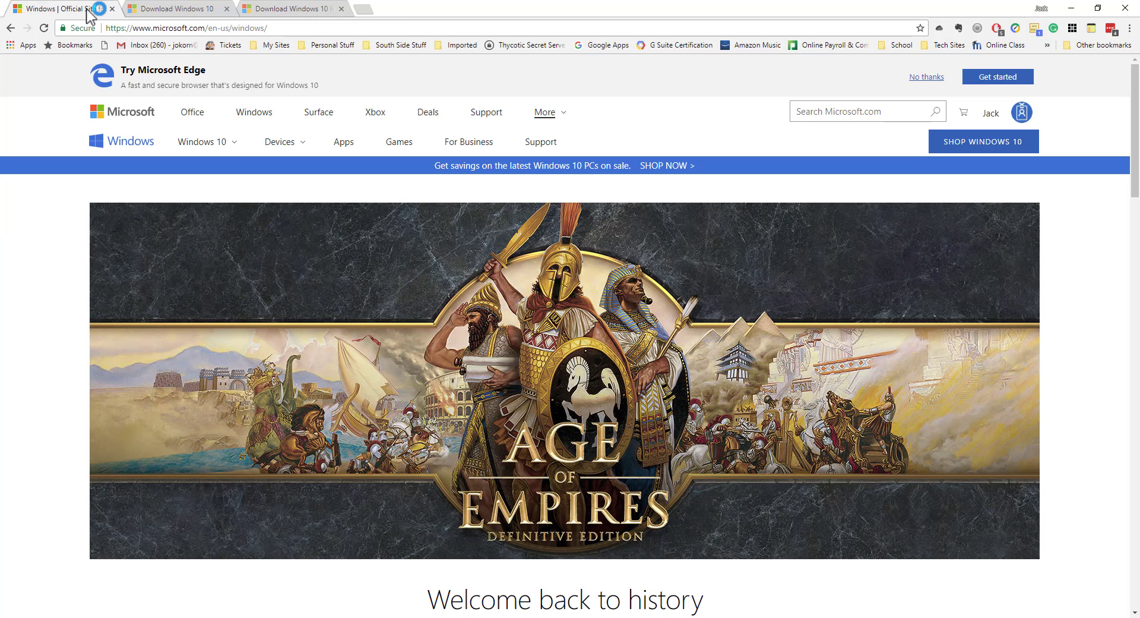
{"action": "left_click", "coordinate": [284, 30]}
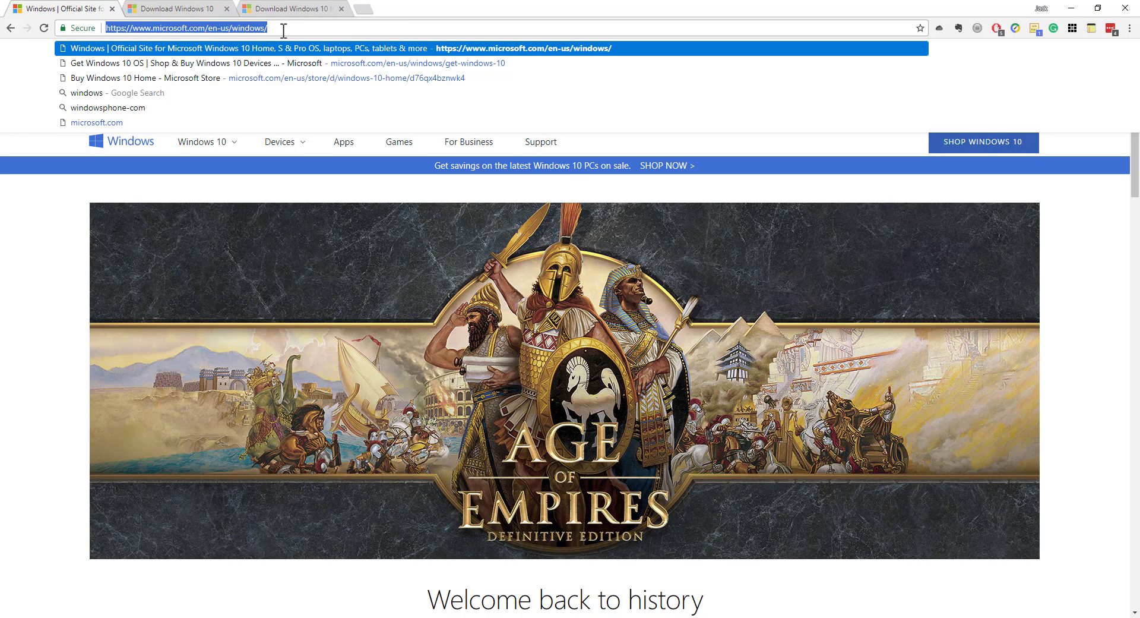
{"action": "type", "text": "windows insid"}
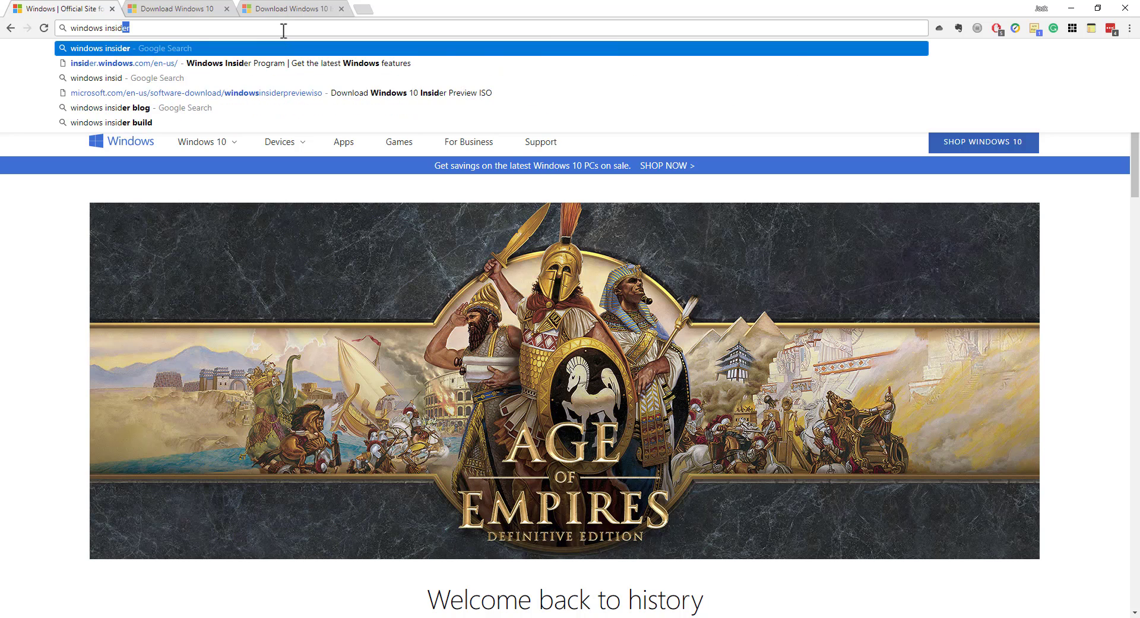
{"action": "type", "text": "er"}
{"action": "key", "text": "Return"}
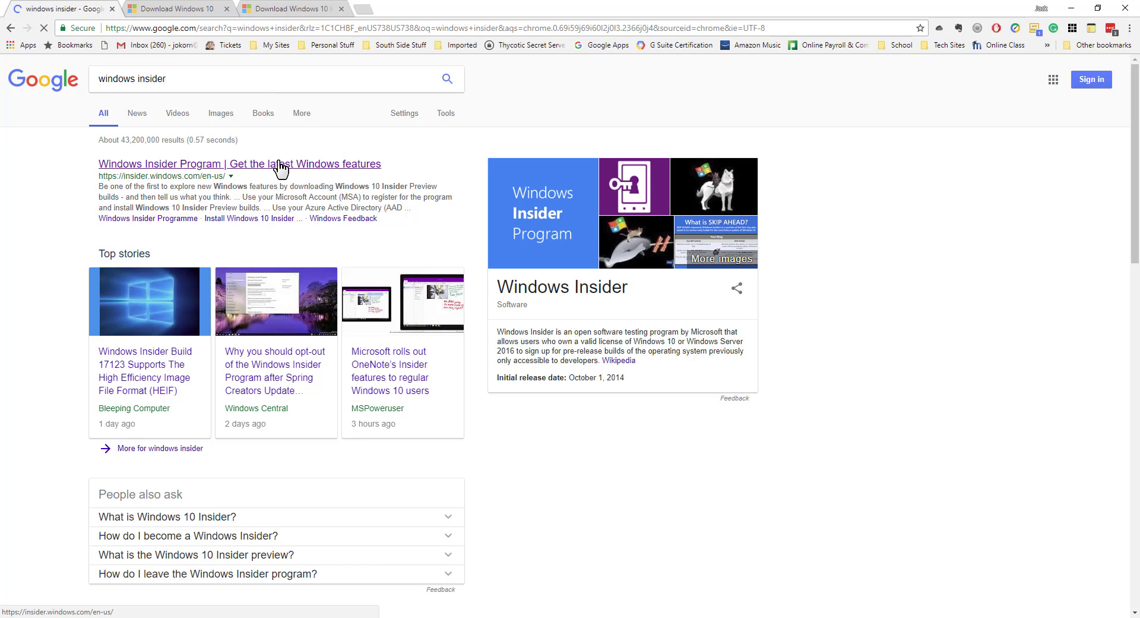
{"action": "left_click", "coordinate": [279, 161]}
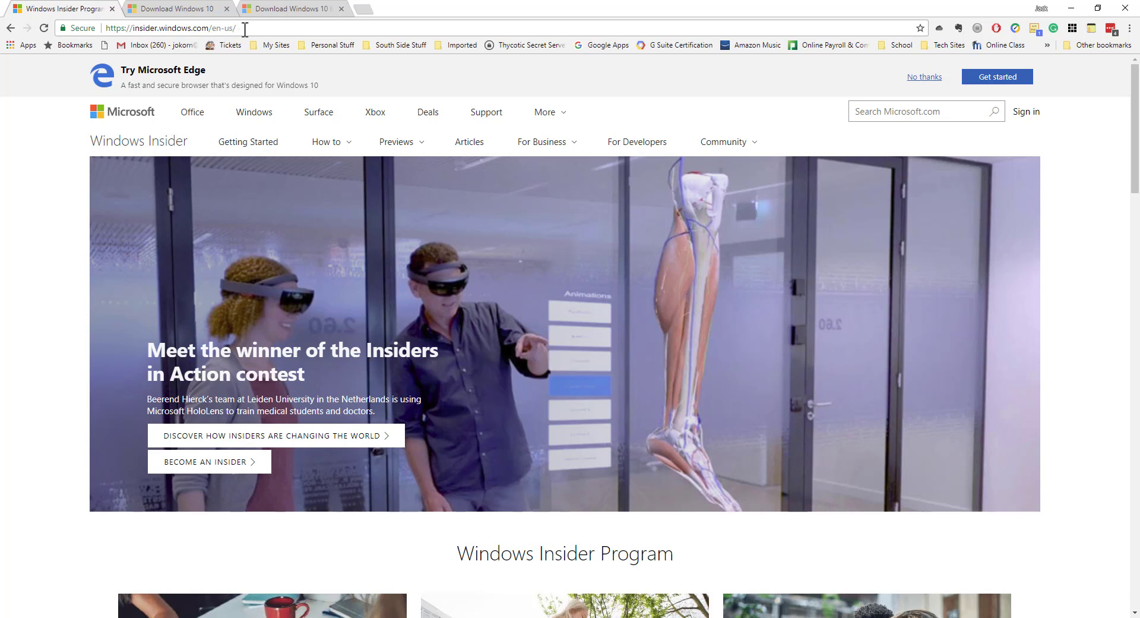
Step: Return to the Windows Insider Preview Downloads page, dismiss the Microsoft Edge offer, and review the preview activation requirements
{"action": "left_click", "coordinate": [289, 10]}
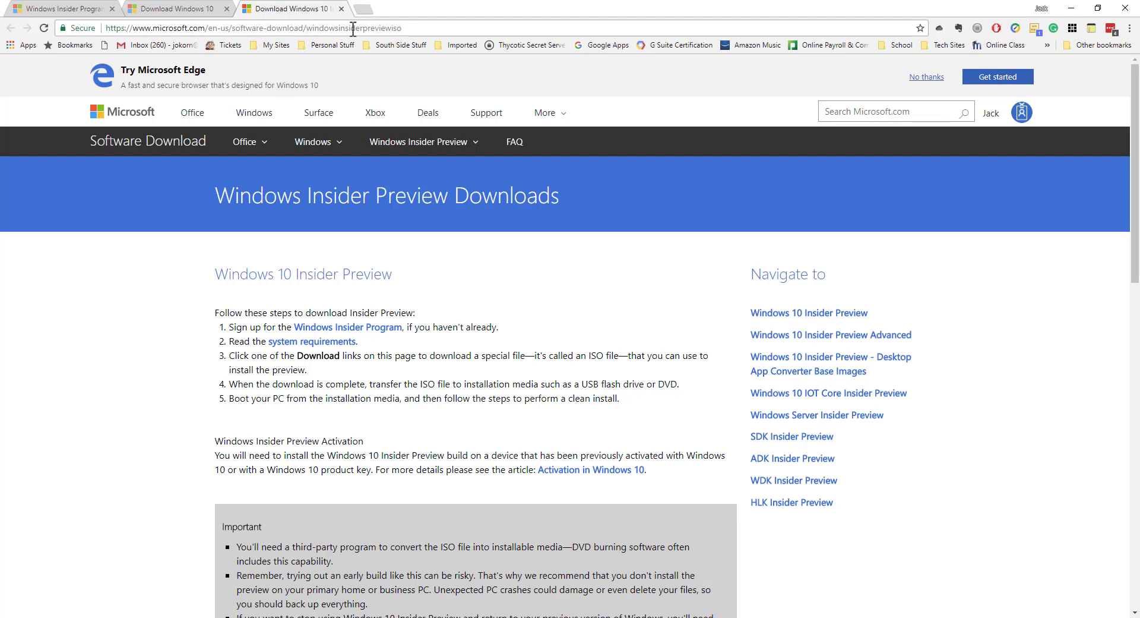
{"action": "left_click", "coordinate": [926, 77]}
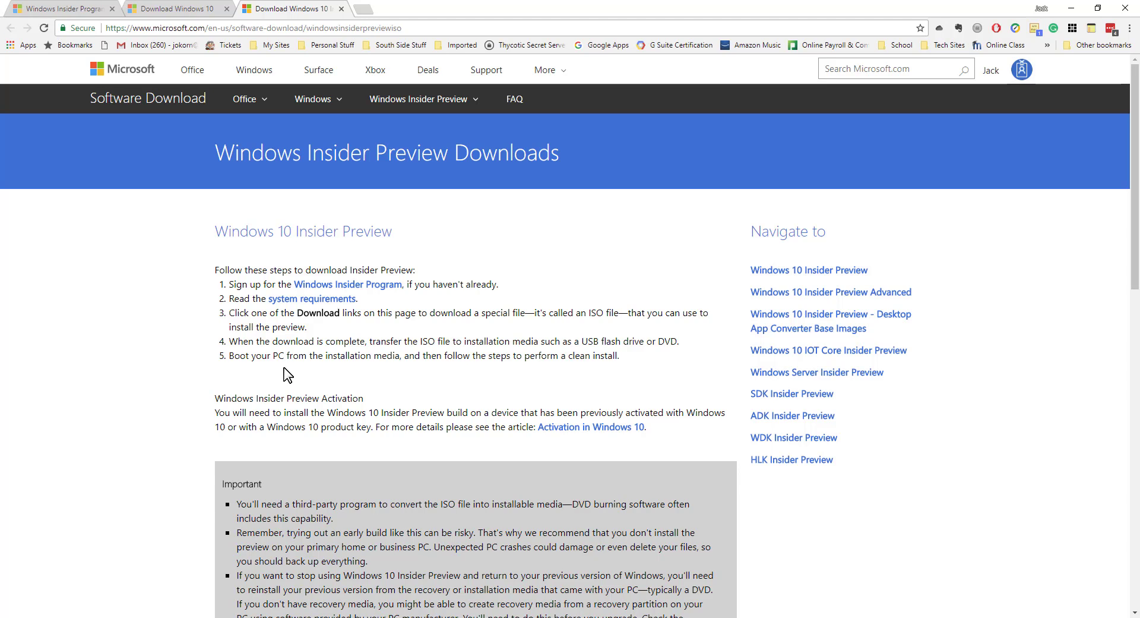
{"action": "scroll", "coordinate": [175, 376], "scroll_direction": "down", "scroll_amount": 3}
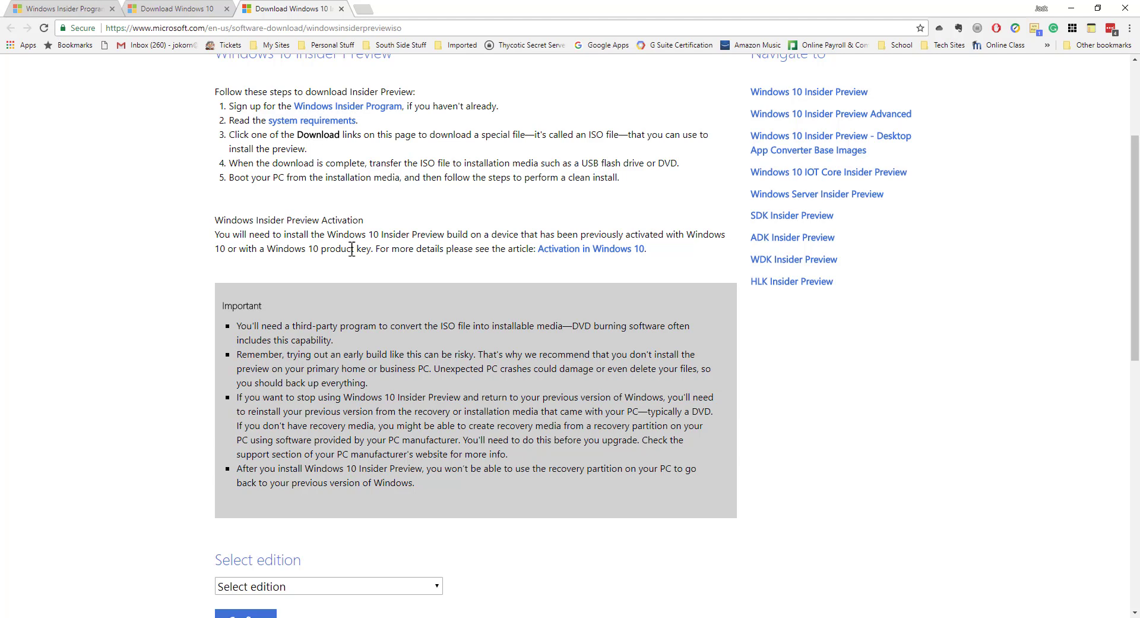
{"action": "left_click_drag", "start_coordinate": [372, 250], "coordinate": [216, 252]}
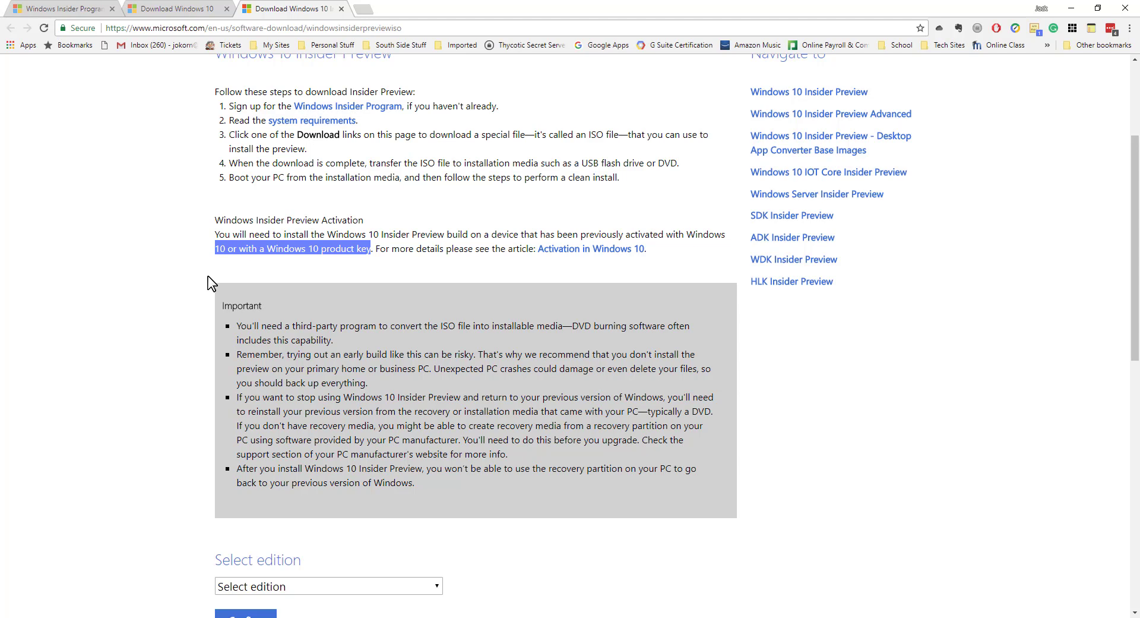
{"action": "left_click", "coordinate": [181, 301]}
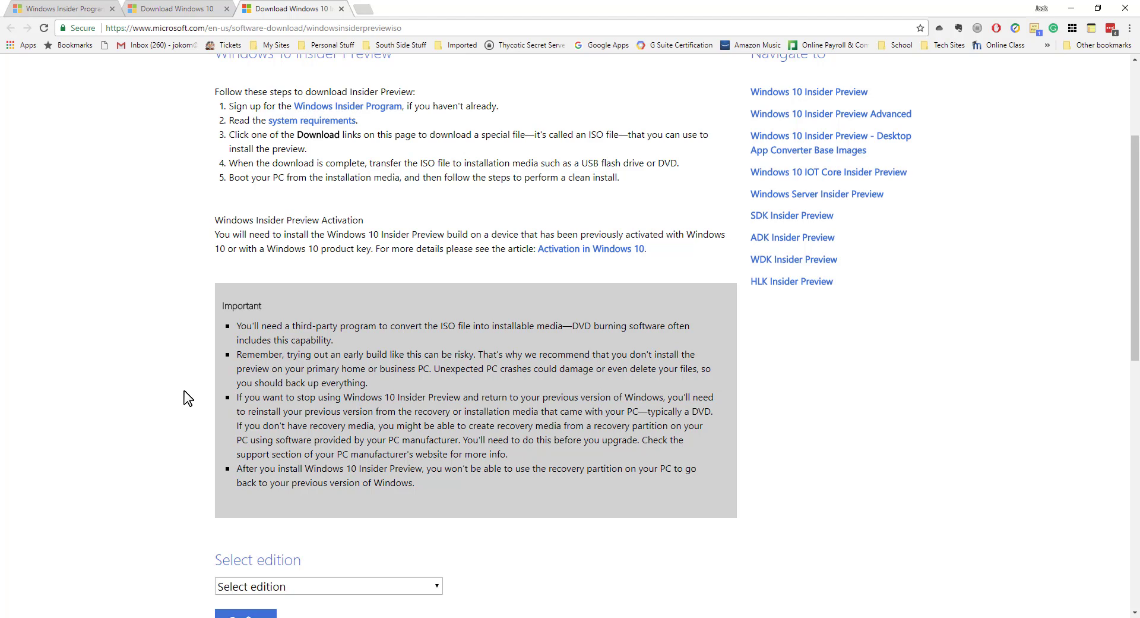
Step: Choose and confirm Windows 10 Insider Preview - Build 17115 as the edition
{"action": "scroll", "coordinate": [180, 396], "scroll_direction": "down", "scroll_amount": 3}
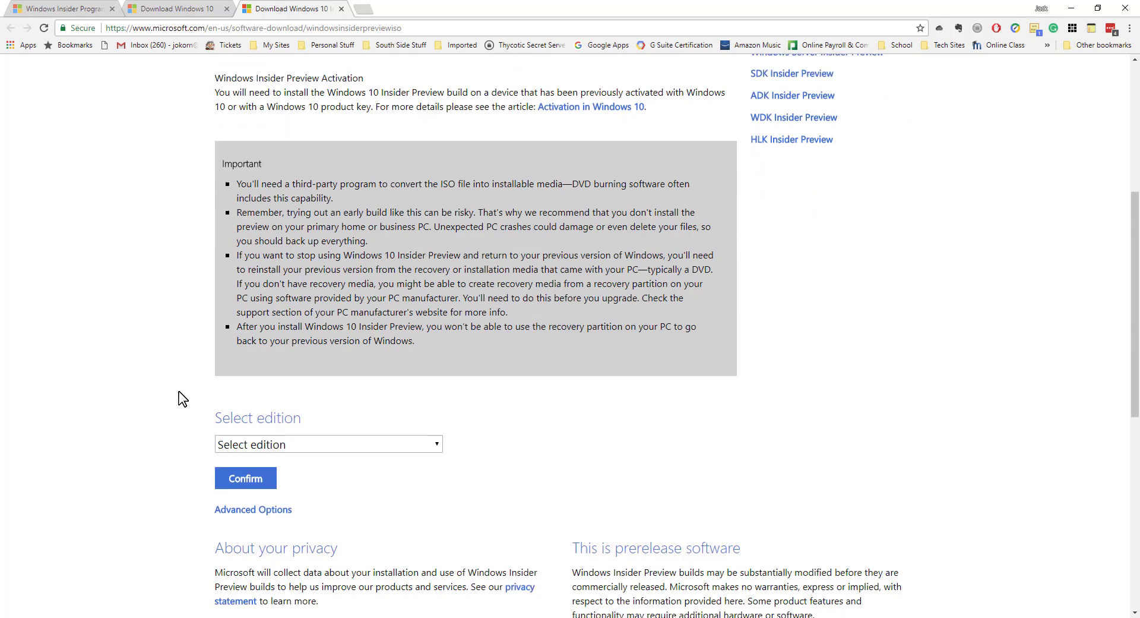
{"action": "scroll", "coordinate": [178, 391], "scroll_direction": "down", "scroll_amount": 3}
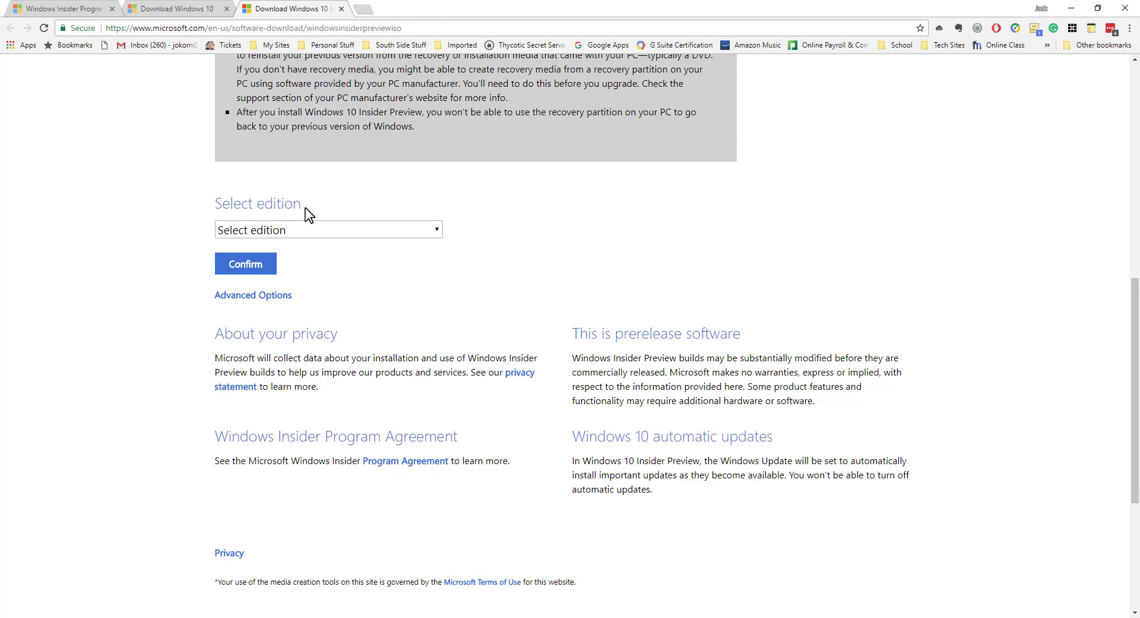
{"action": "left_click", "coordinate": [439, 229]}
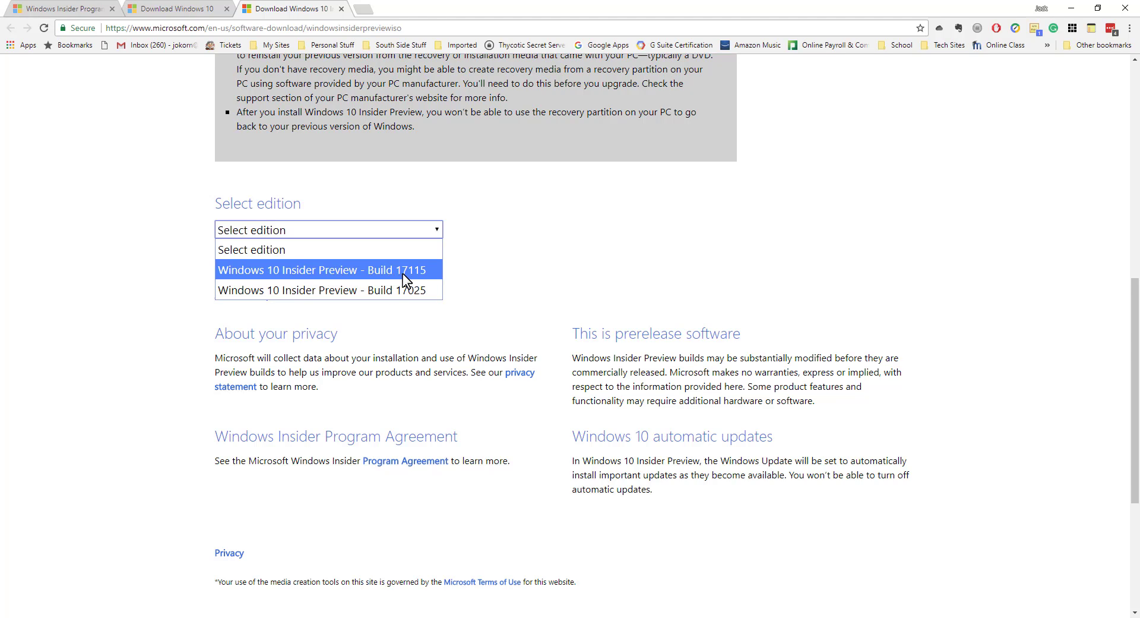
{"action": "left_click", "coordinate": [275, 269]}
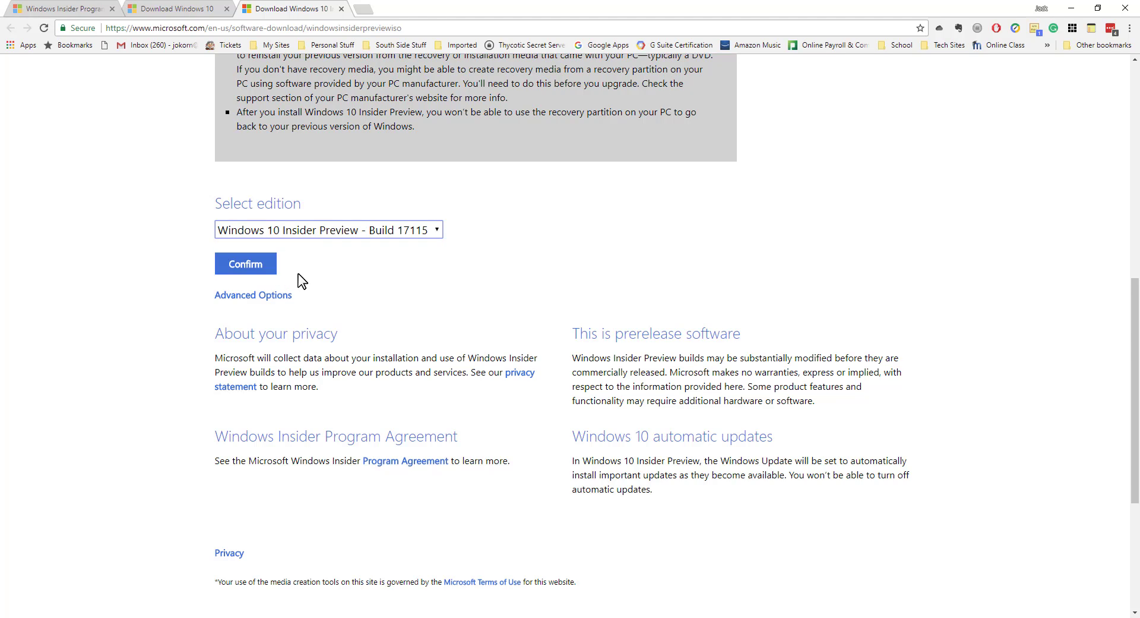
{"action": "left_click", "coordinate": [257, 268]}
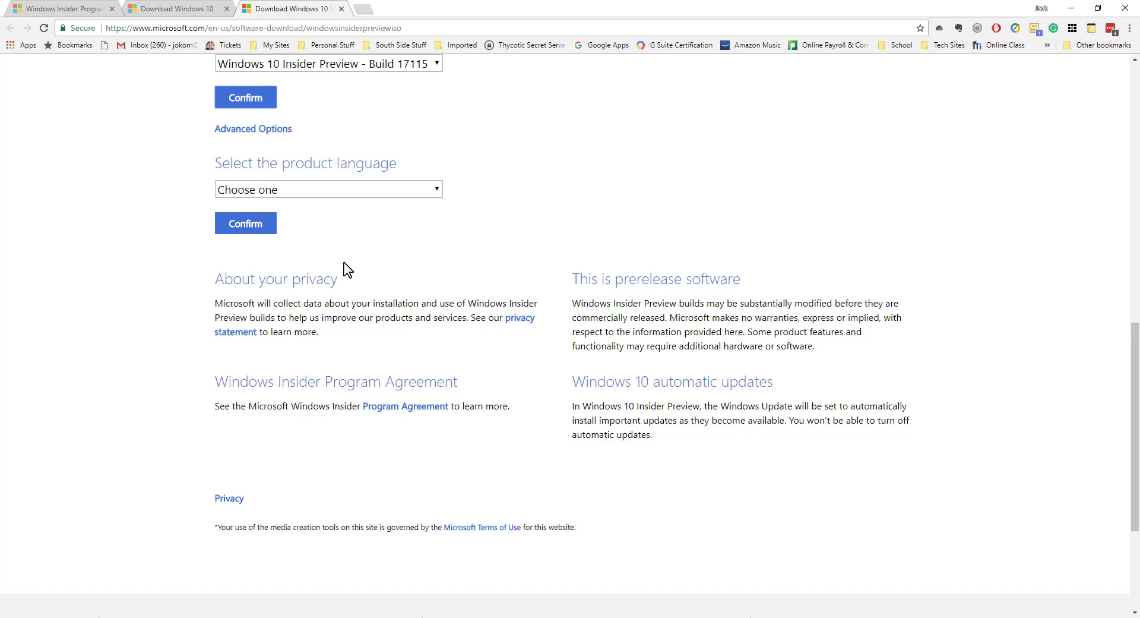
Step: Choose and confirm English as the product language for the preview download
{"action": "left_click", "coordinate": [439, 189]}
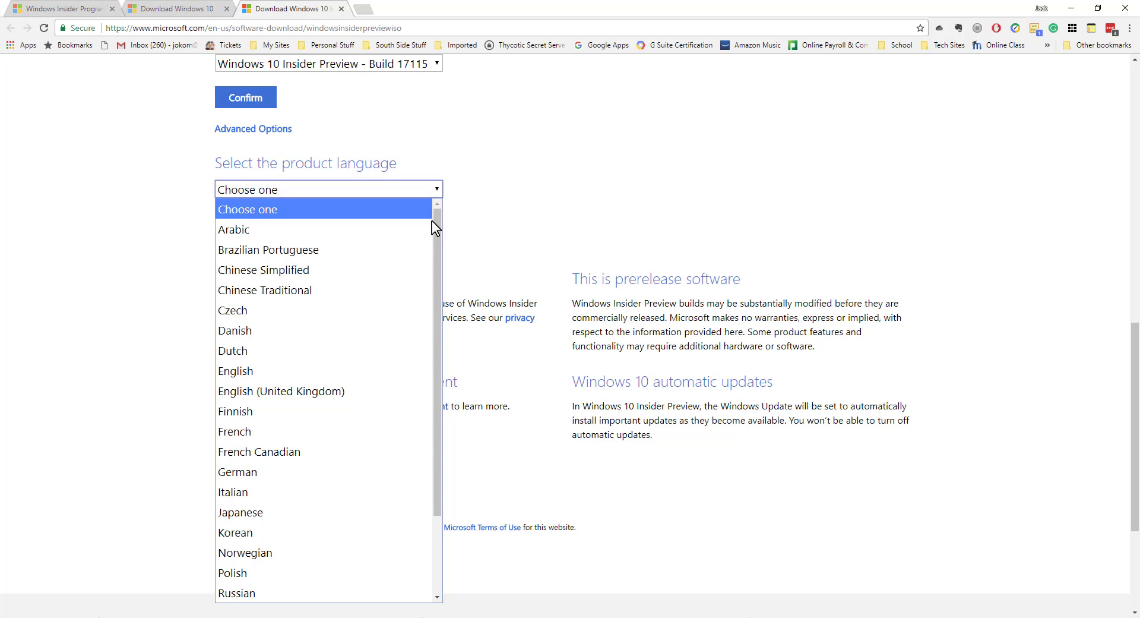
{"action": "scroll", "coordinate": [434, 237], "scroll_direction": "down", "scroll_amount": 3}
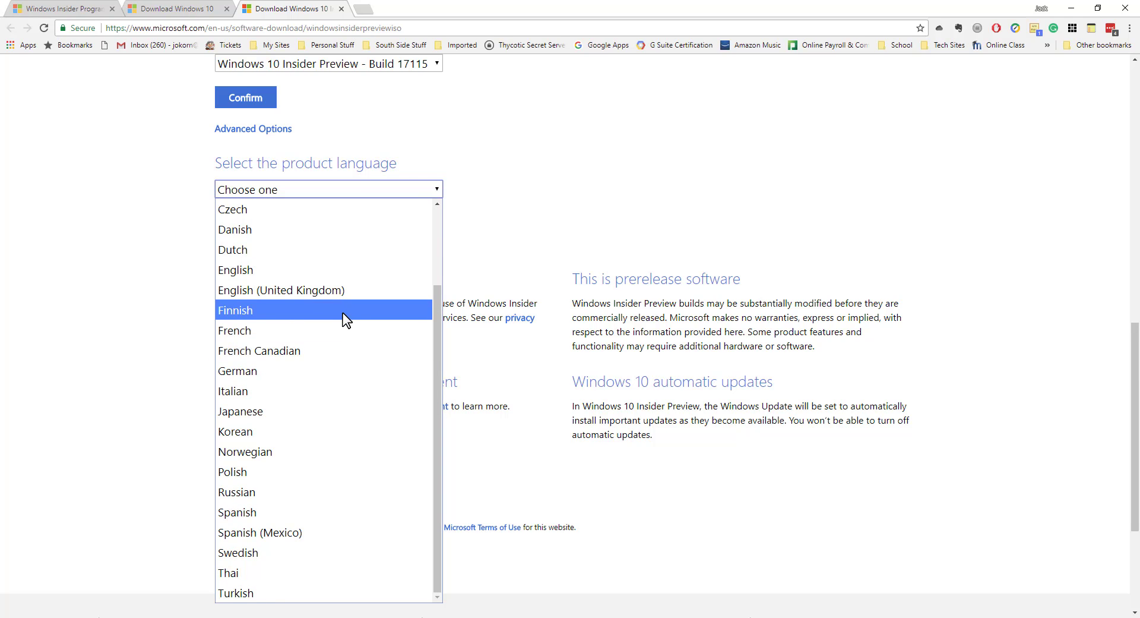
{"action": "left_click", "coordinate": [238, 270]}
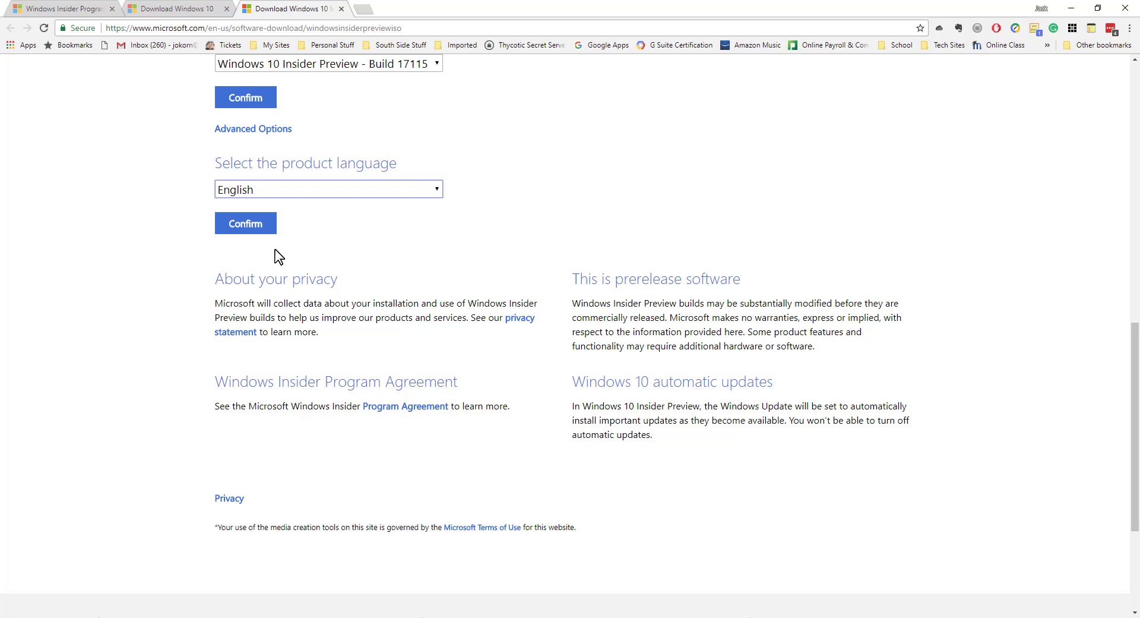
{"action": "left_click", "coordinate": [250, 227]}
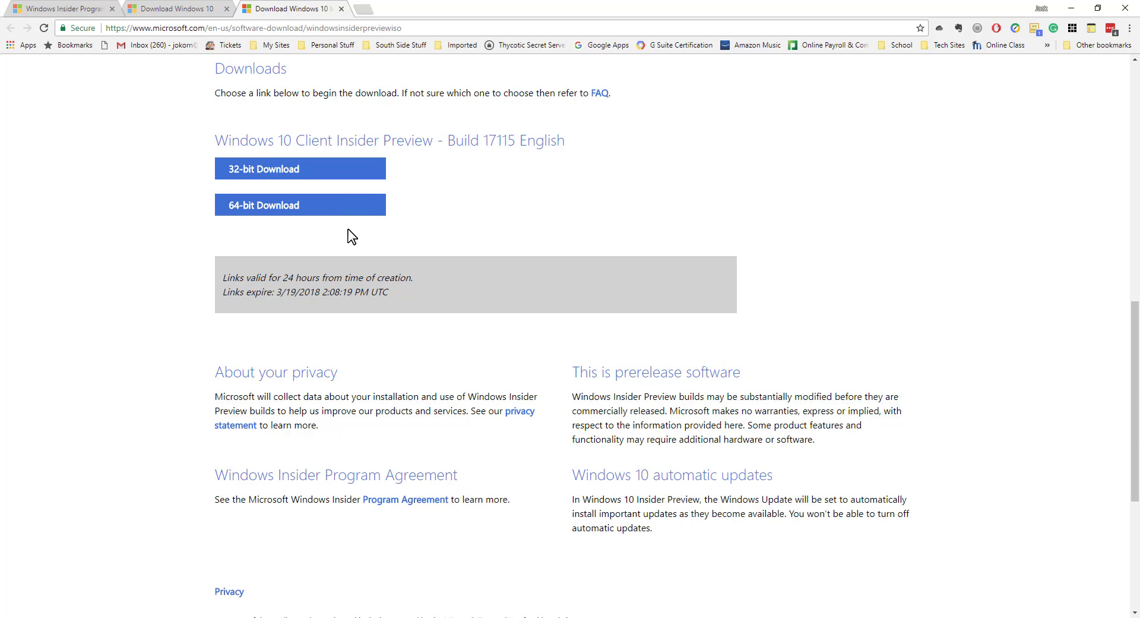
Step: Download the 64-bit Insider Preview ISO into a new folder named WindowsPreview inside Downloads, keeping the suggested file name
{"action": "left_click", "coordinate": [274, 215]}
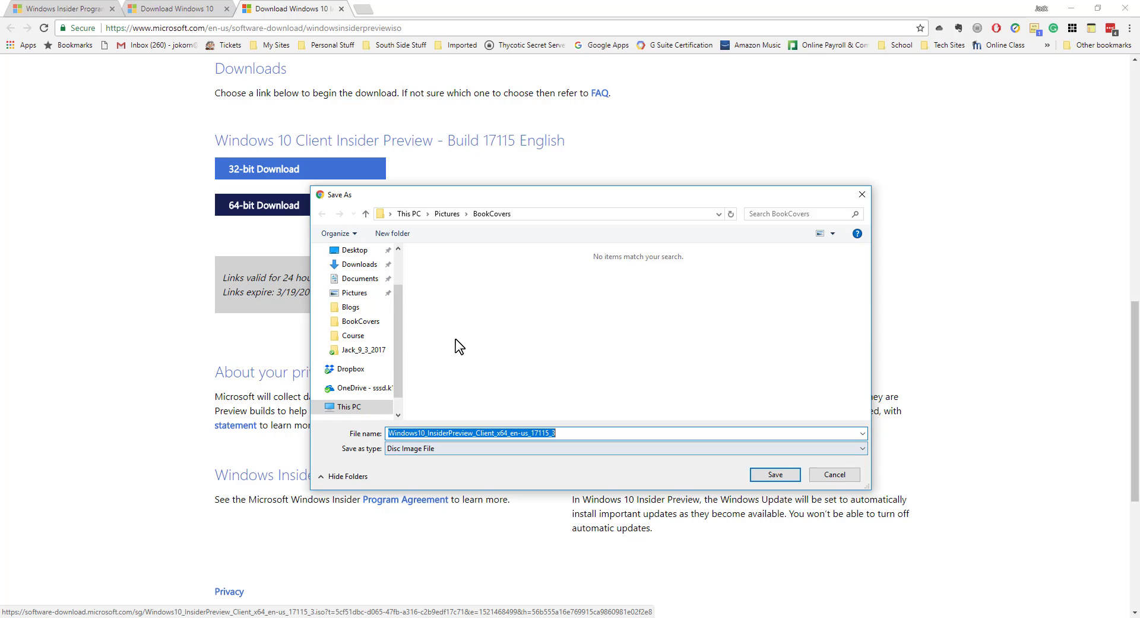
{"action": "left_click", "coordinate": [357, 267]}
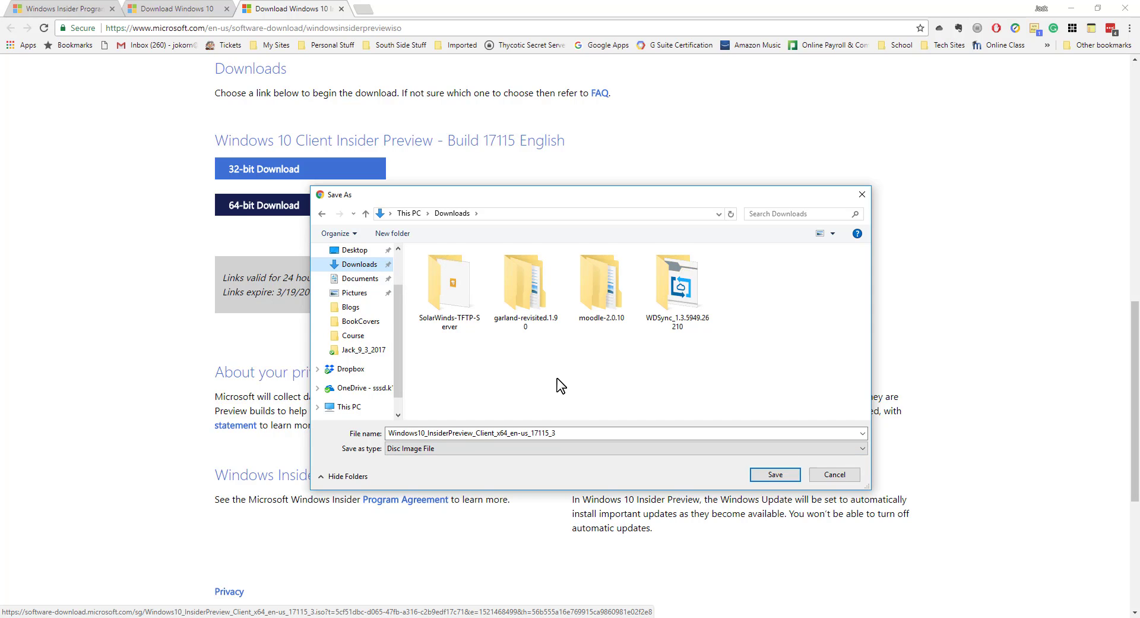
{"action": "left_click", "coordinate": [393, 234]}
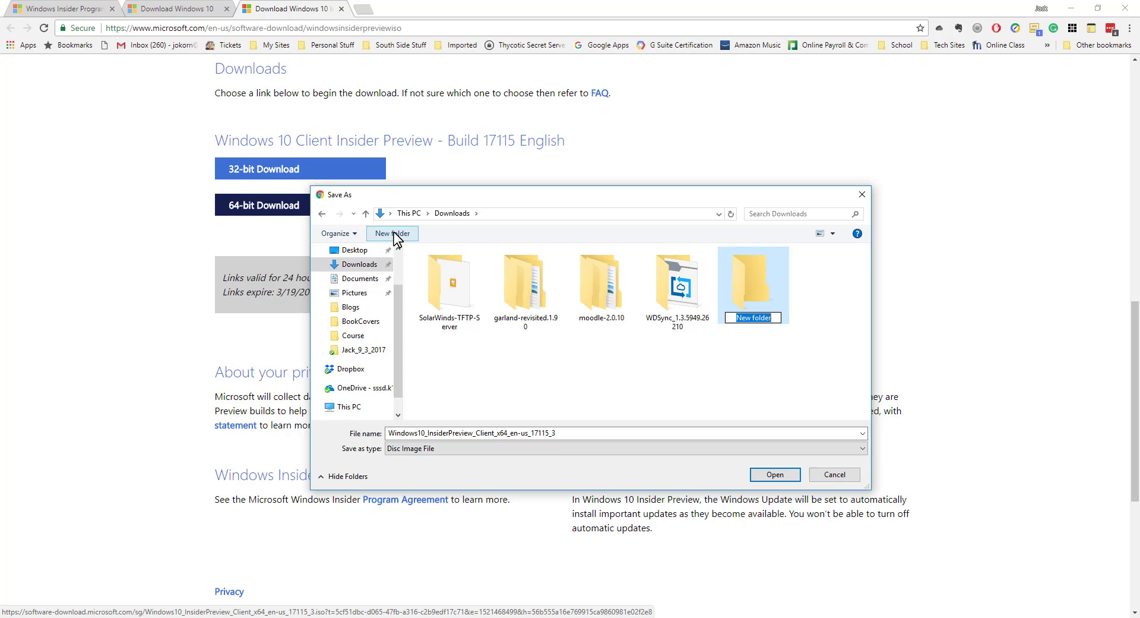
{"action": "type", "text": "WindowsP"}
{"action": "type", "text": "review"}
{"action": "key", "text": "Return"}
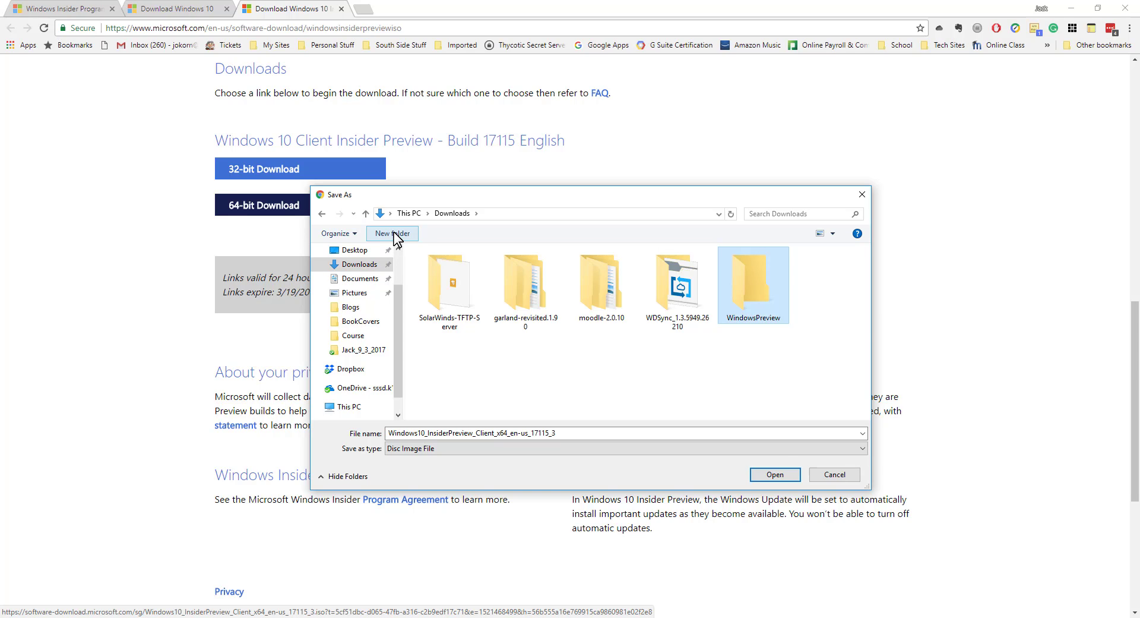
{"action": "key", "text": "Return"}
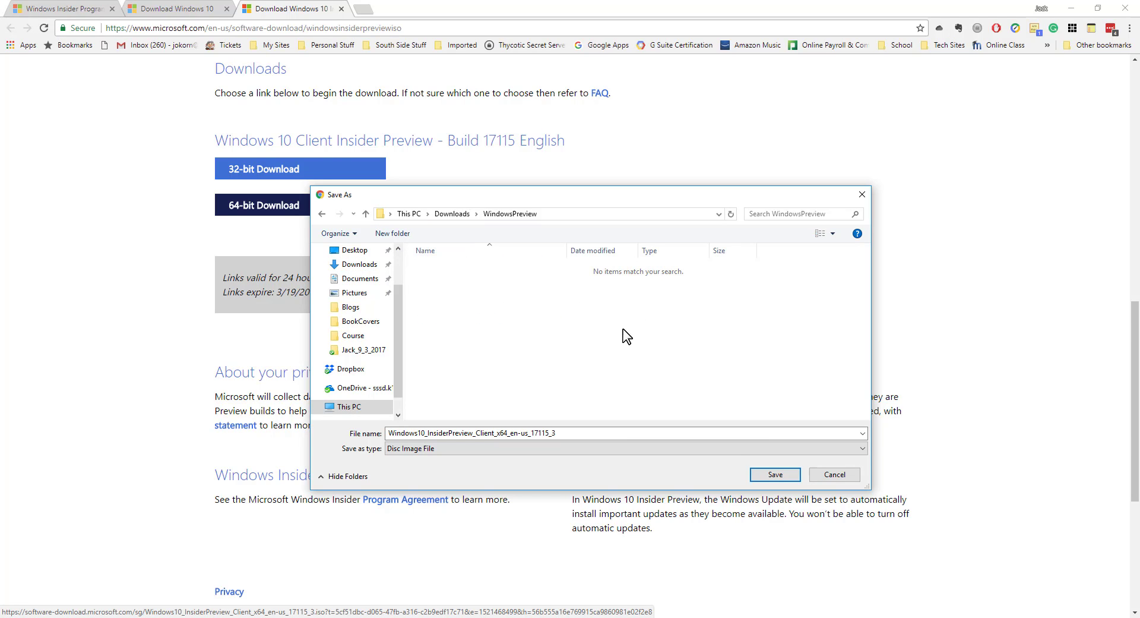
{"action": "left_click", "coordinate": [778, 474]}
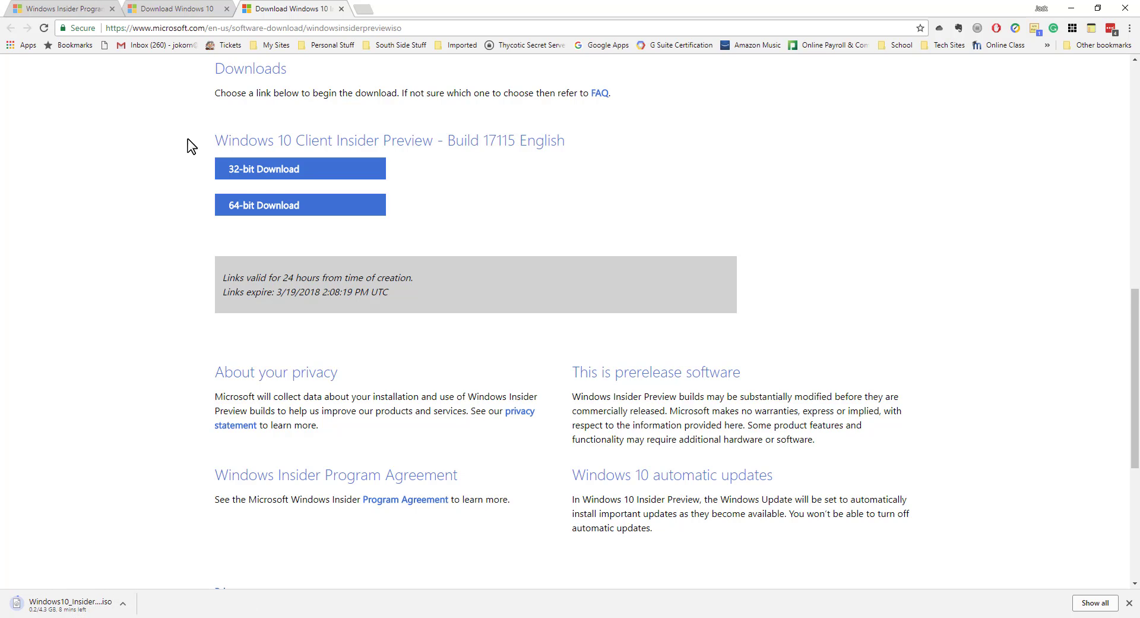
Step: Search for "burn iso to usb" in a new tab and open the Rufus website from the results
{"action": "left_click", "coordinate": [364, 9]}
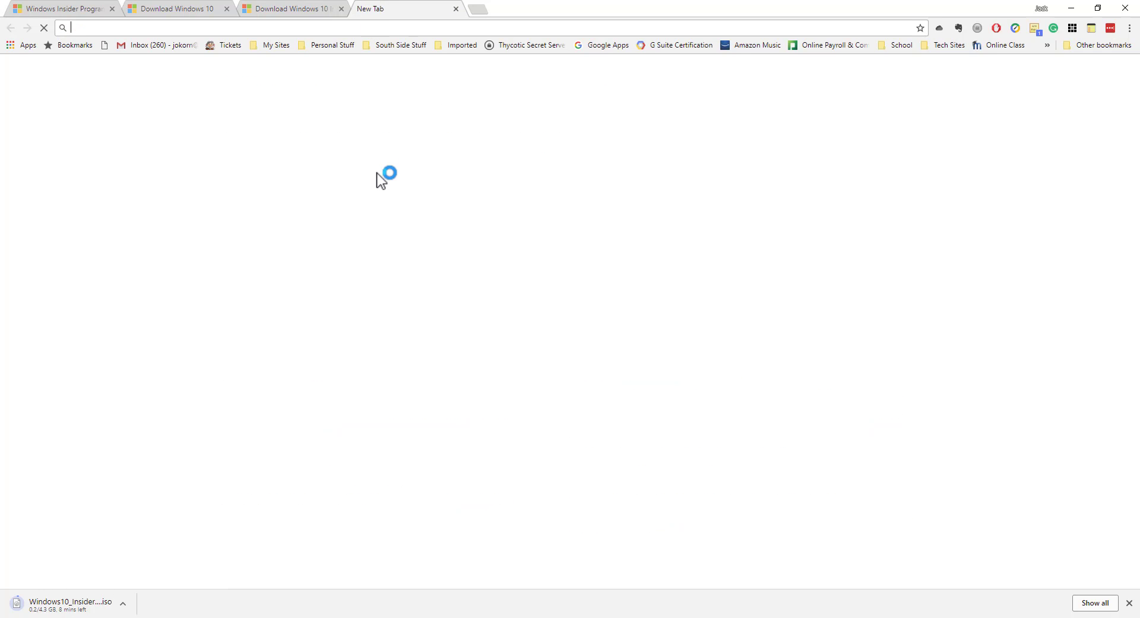
{"action": "type", "text": "bu"}
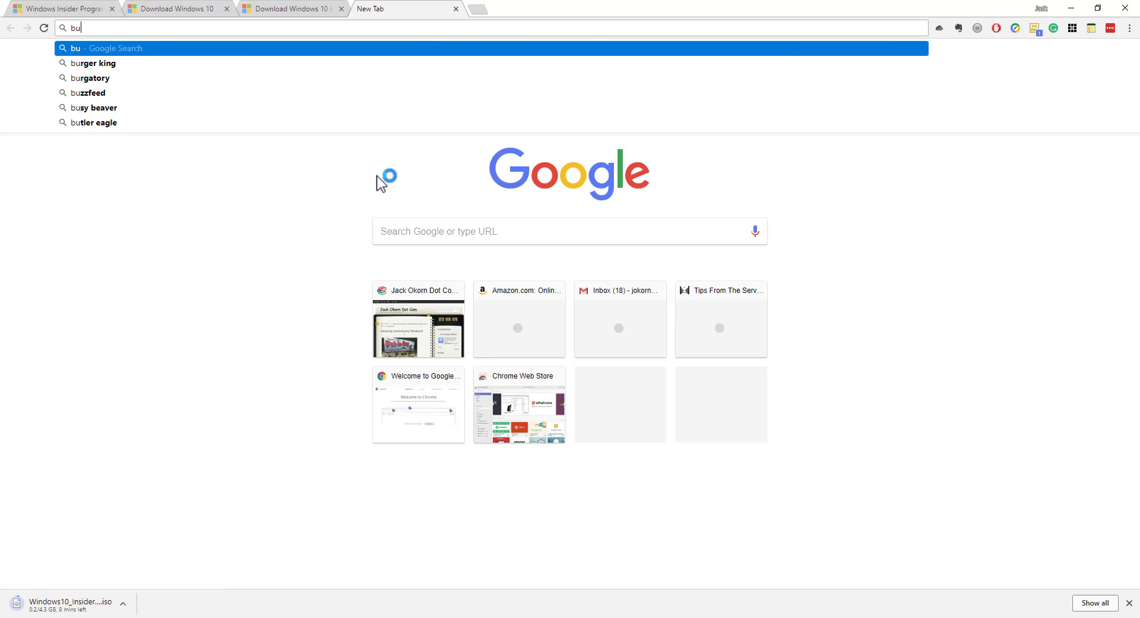
{"action": "type", "text": "rn iso to usb"}
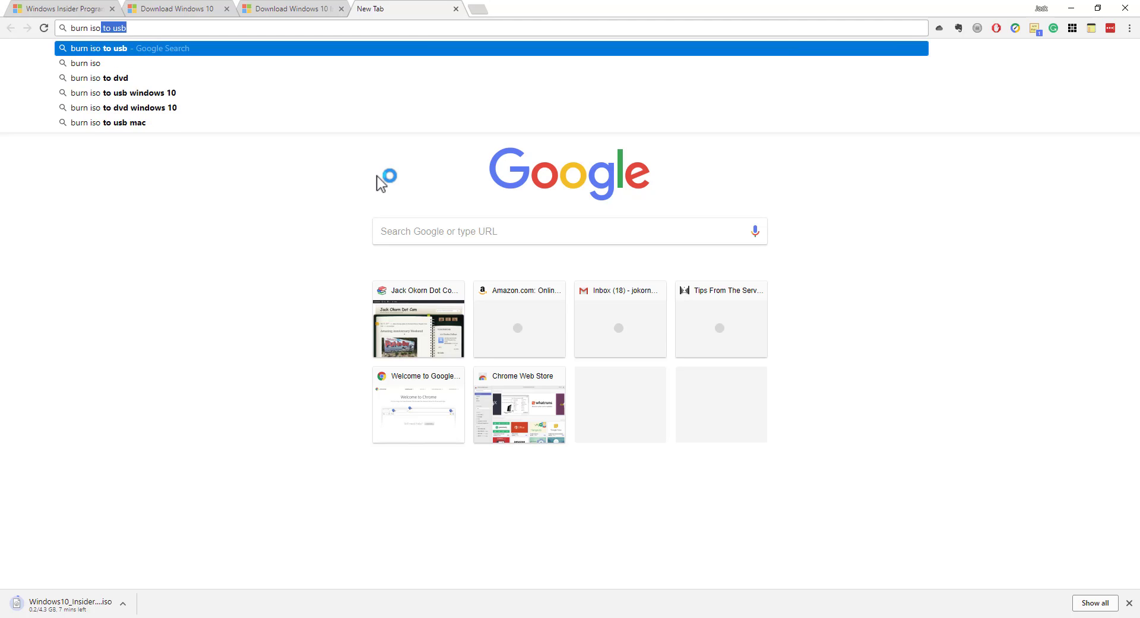
{"action": "key", "text": "Return"}
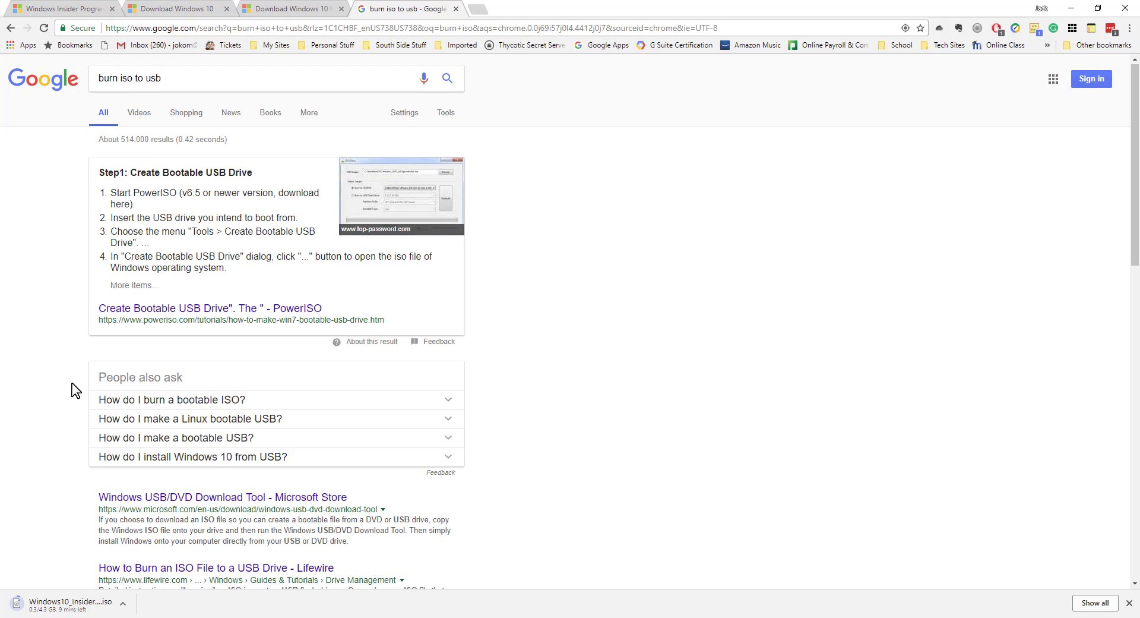
{"action": "scroll", "coordinate": [72, 384], "scroll_direction": "down", "scroll_amount": 3}
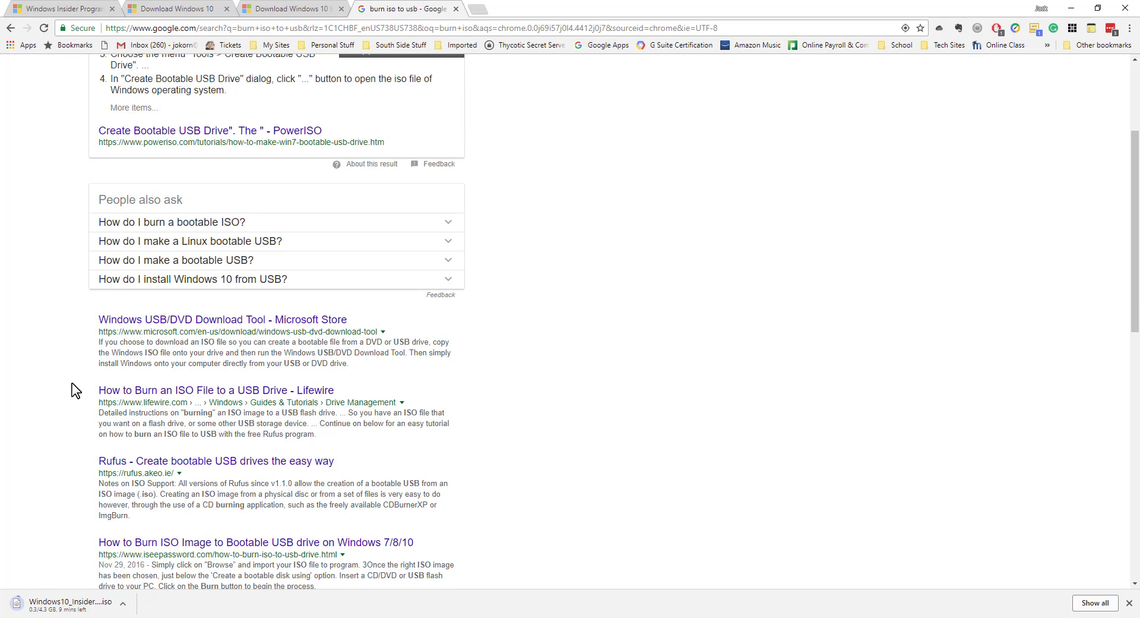
{"action": "scroll", "coordinate": [73, 384], "scroll_direction": "down", "scroll_amount": 3}
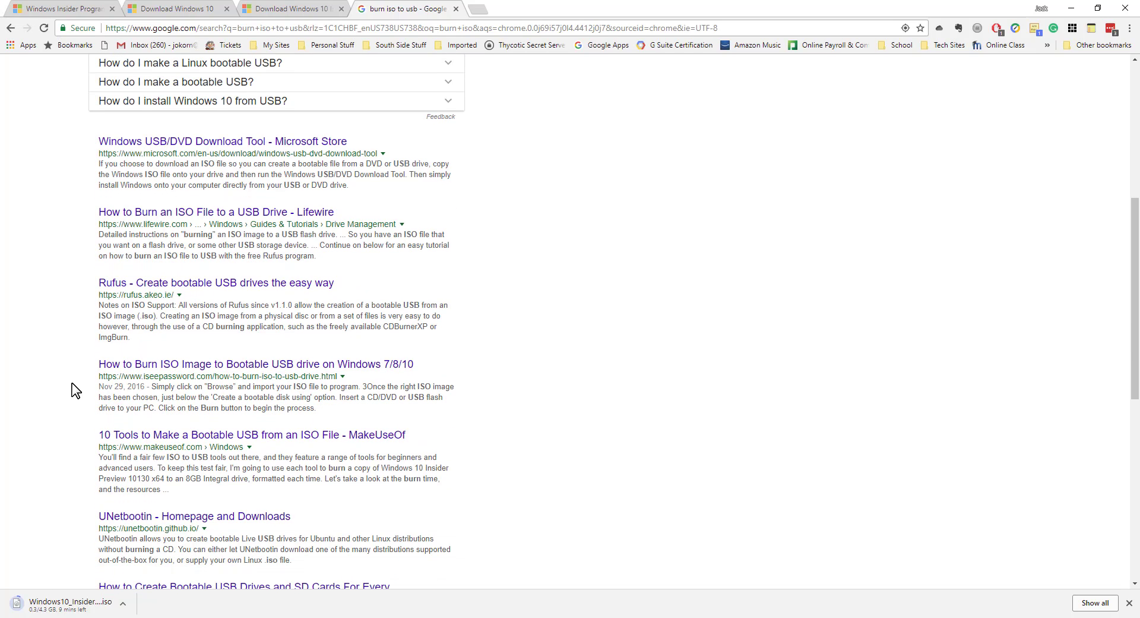
{"action": "left_click", "coordinate": [273, 285]}
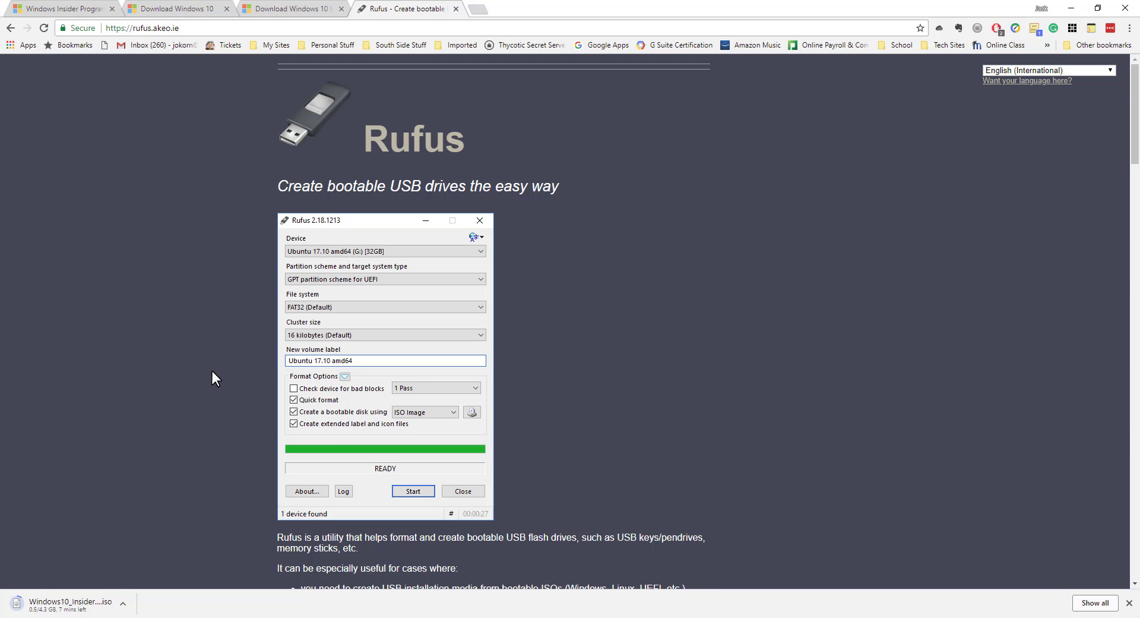
Step: Download Rufus 2.18 from the Rufus page into the WindowsPreview folder, keeping the suggested file name rufus-2.18
{"action": "scroll", "coordinate": [213, 374], "scroll_direction": "down", "scroll_amount": 5}
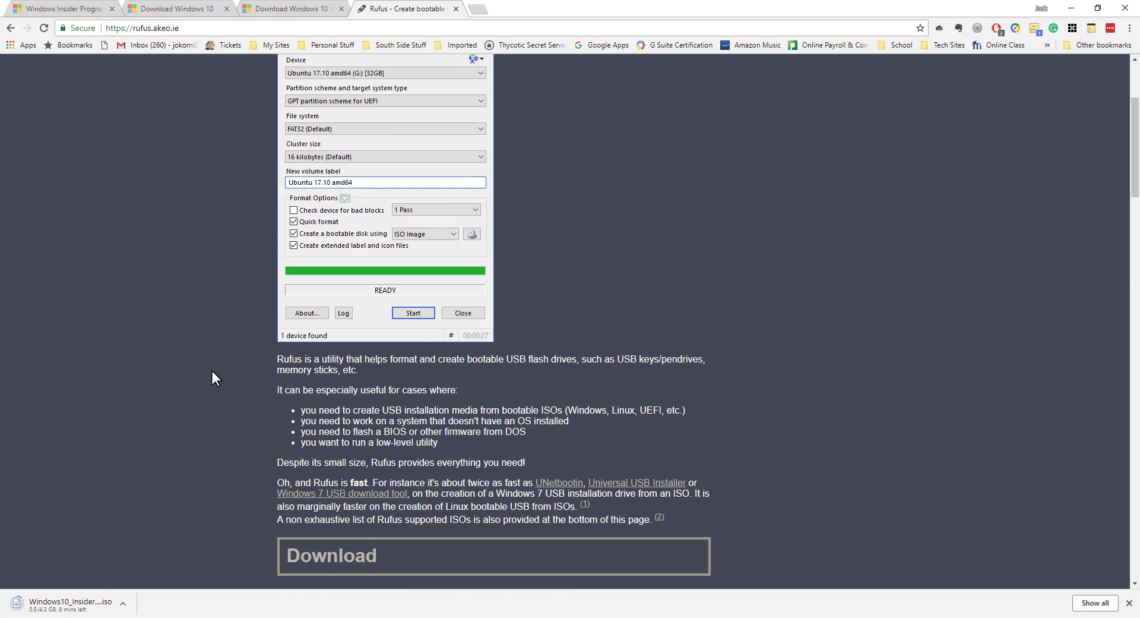
{"action": "scroll", "coordinate": [212, 371], "scroll_direction": "down", "scroll_amount": 2}
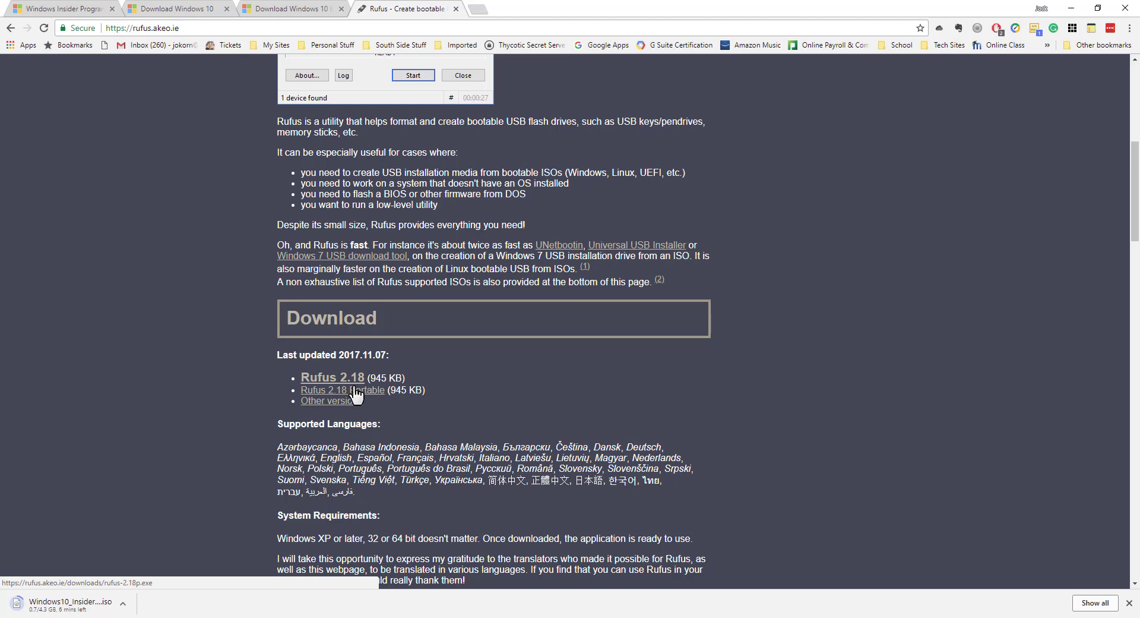
{"action": "left_click", "coordinate": [329, 385]}
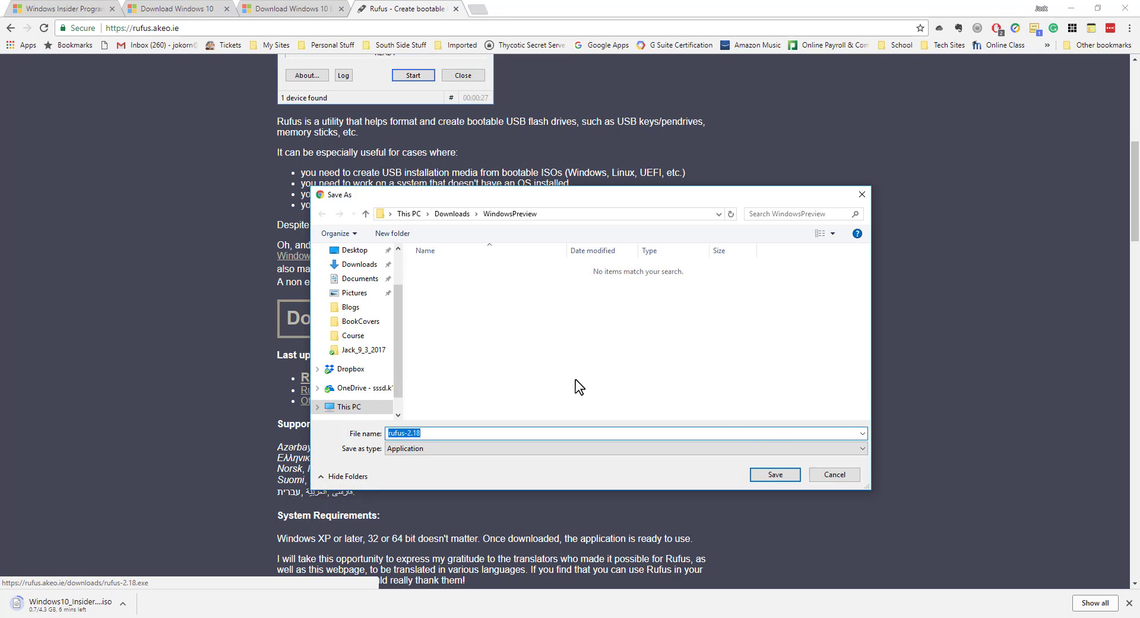
{"action": "left_click", "coordinate": [772, 473]}
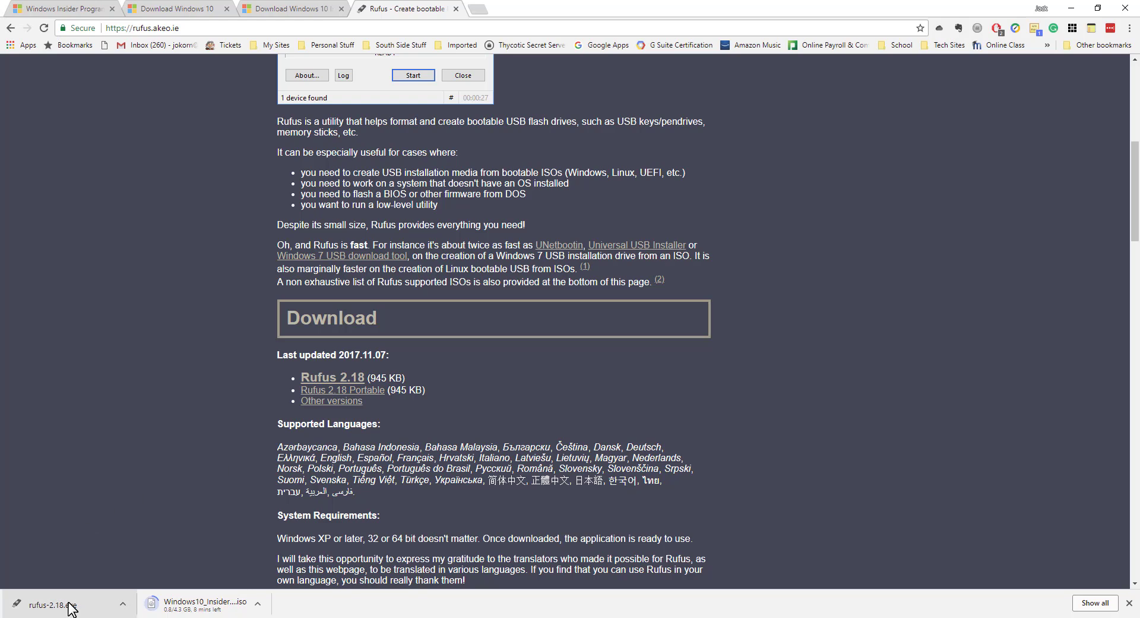
Step: Open the downloaded rufus-2.18.exe, examine its device and format options, and close it
{"action": "left_click", "coordinate": [123, 605]}
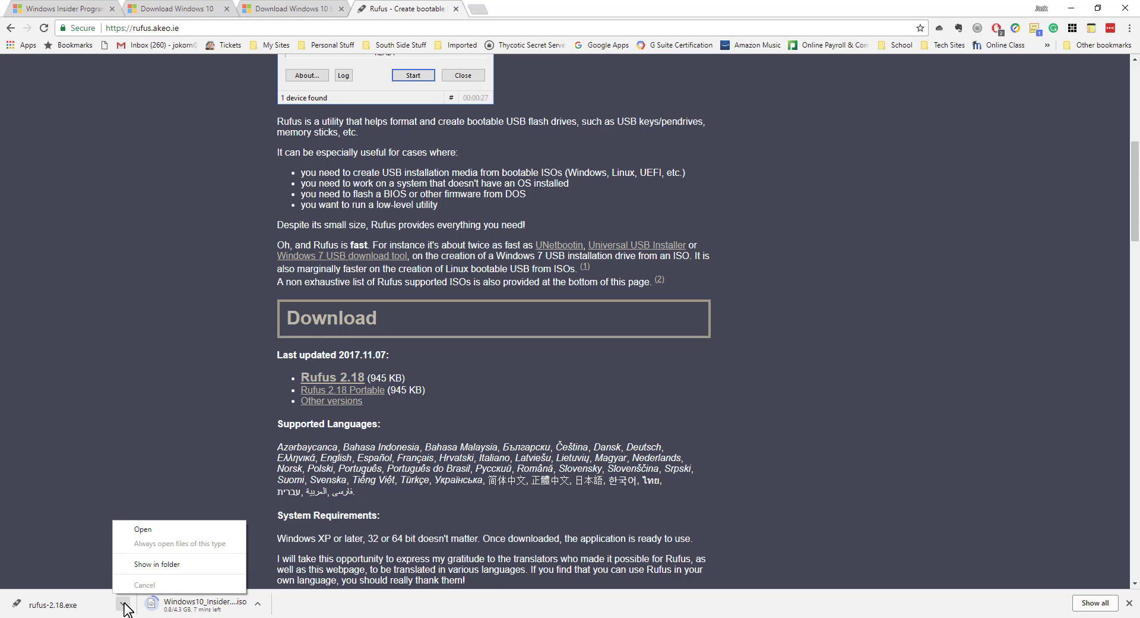
{"action": "left_click", "coordinate": [140, 529]}
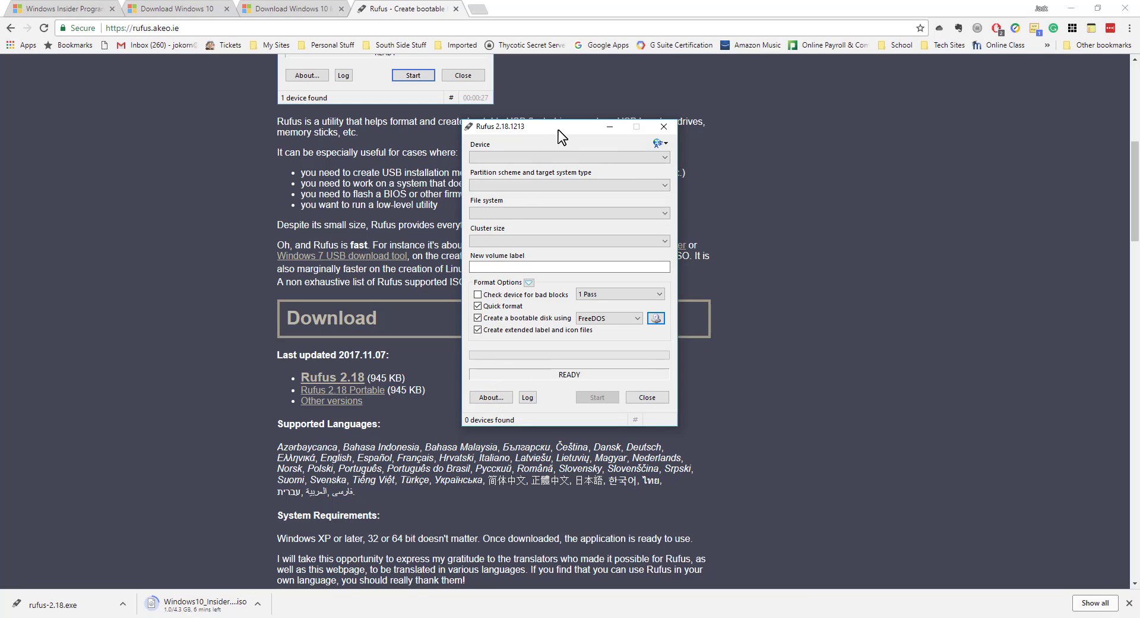
{"action": "left_click_drag", "start_coordinate": [558, 130], "coordinate": [544, 141]}
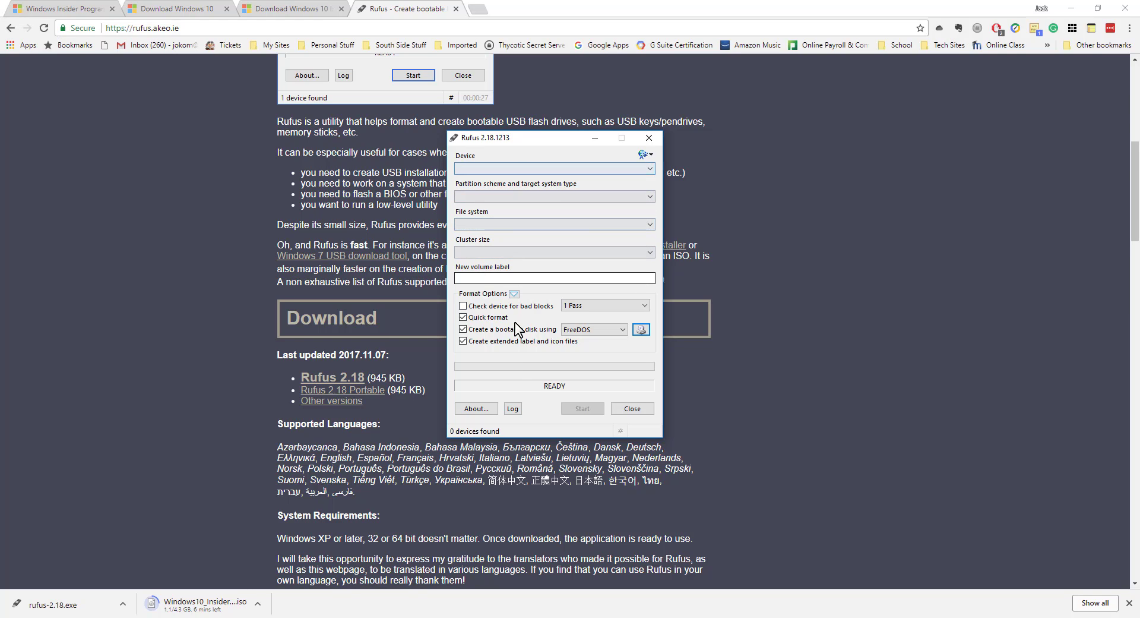
{"action": "left_click", "coordinate": [632, 408]}
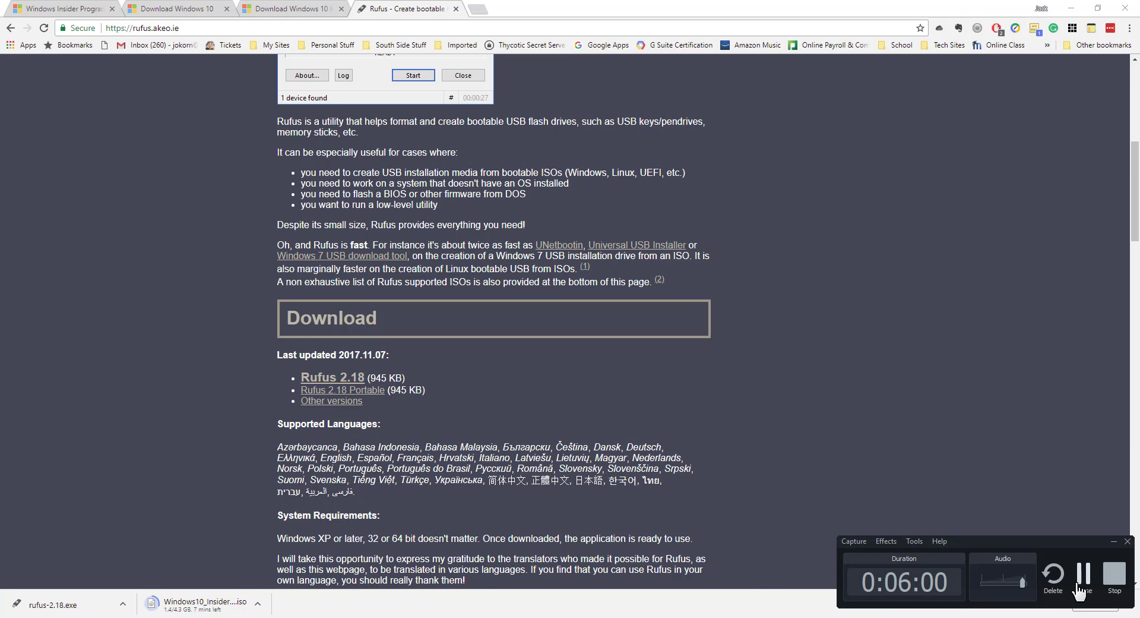
{"action": "left_click", "coordinate": [1082, 577]}
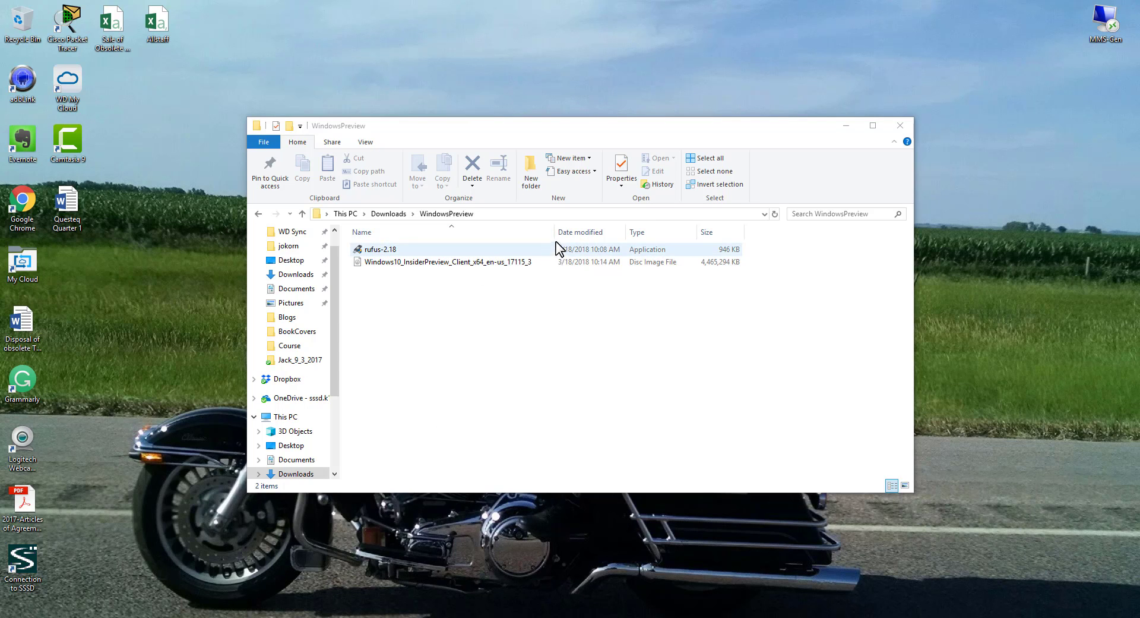
Step: Widen the Name column in the WindowsPreview folder, check the available drives, and launch rufus-2.18
{"action": "left_click_drag", "start_coordinate": [554, 232], "coordinate": [566, 232]}
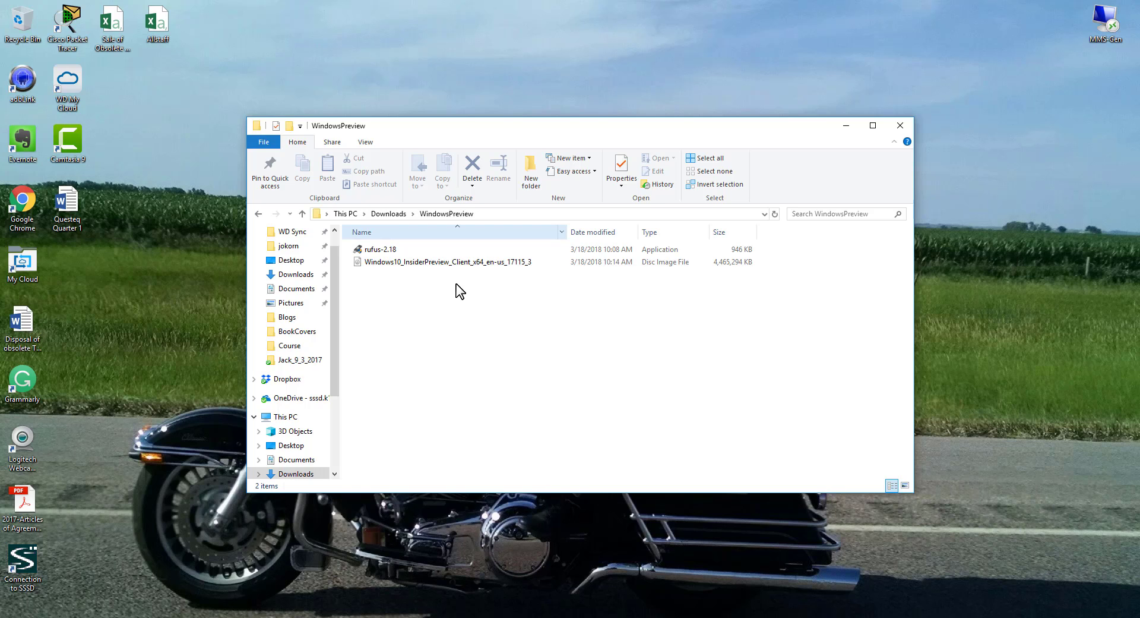
{"action": "left_click", "coordinate": [451, 262]}
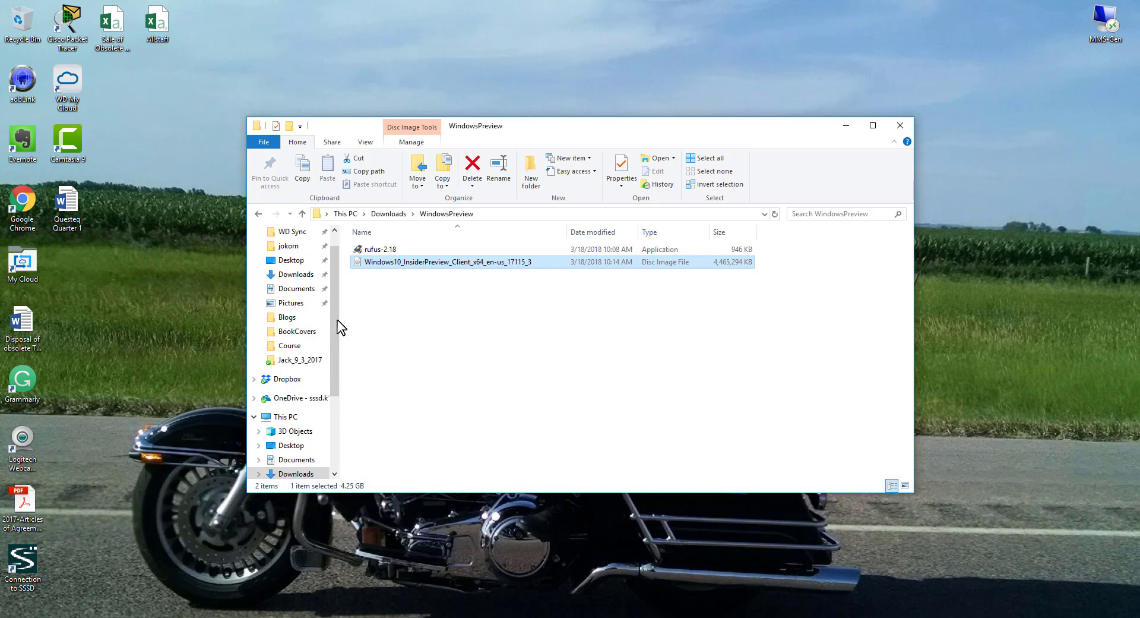
{"action": "left_click_drag", "start_coordinate": [333, 316], "coordinate": [329, 404]}
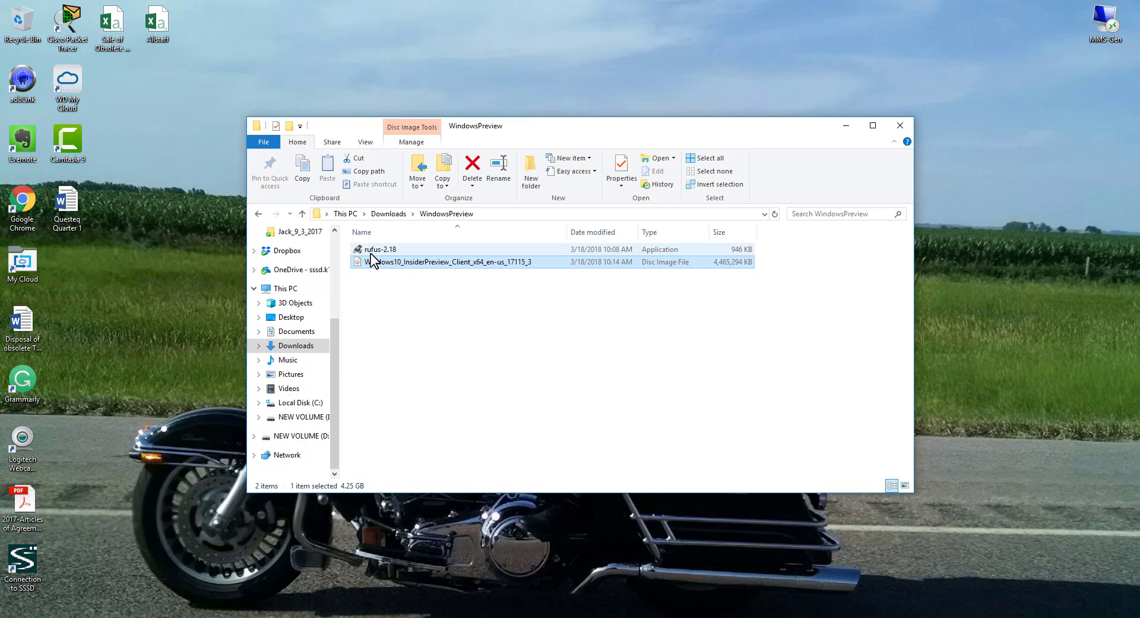
{"action": "double_click", "coordinate": [387, 250]}
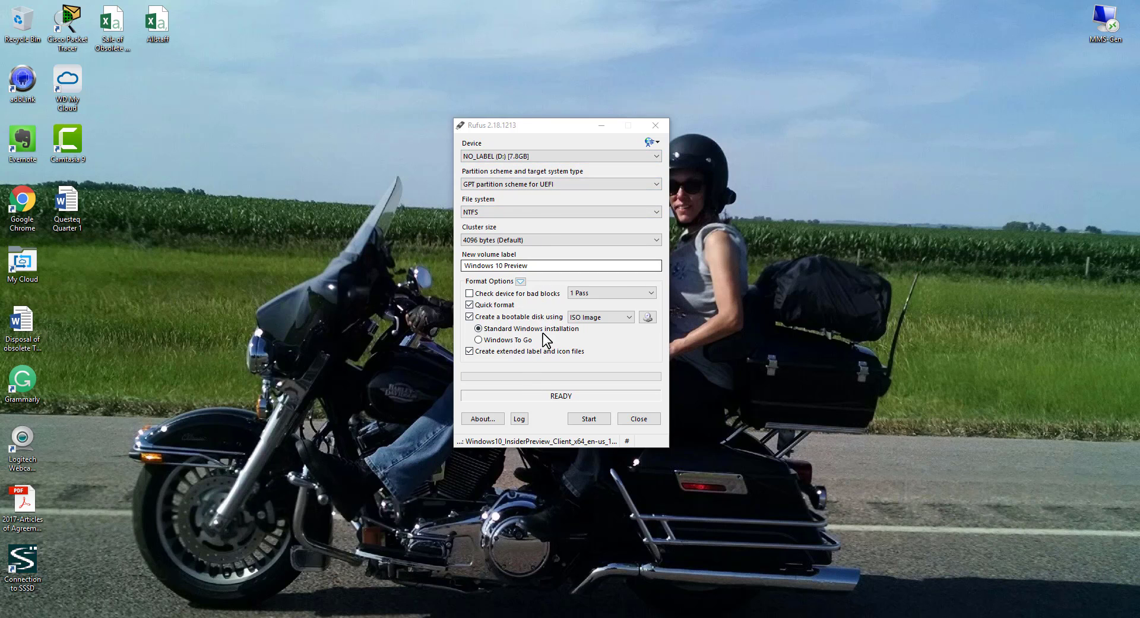
Step: Start writing the Insider Preview ISO to the USB drive, accepting the erasure of its data, and close the drive windows that open
{"action": "left_click", "coordinate": [587, 418]}
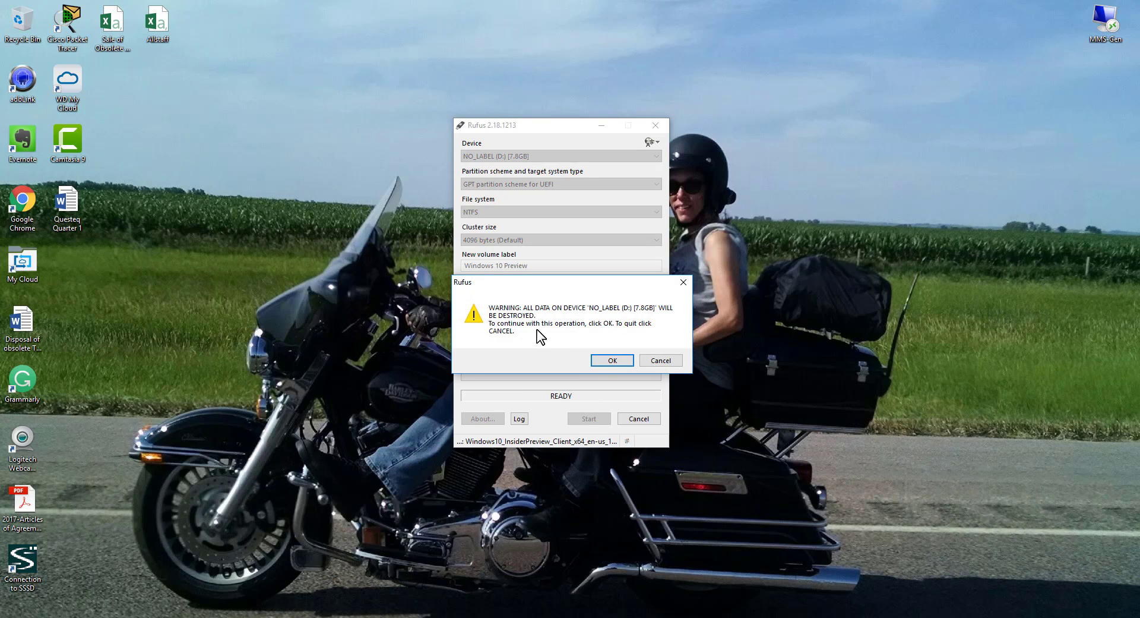
{"action": "left_click", "coordinate": [614, 361]}
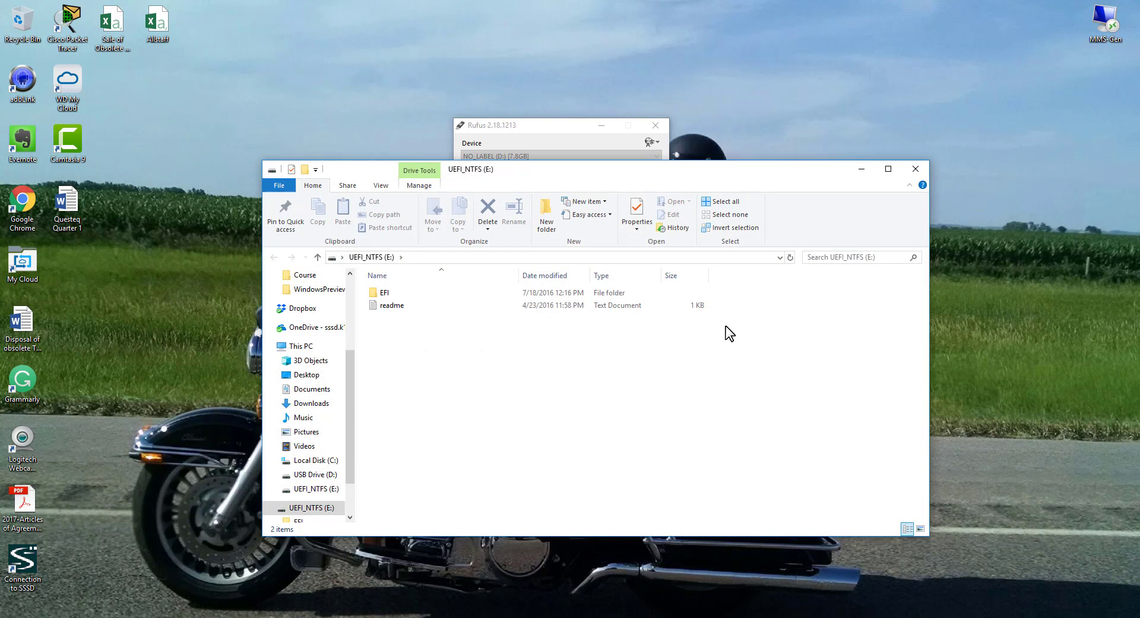
{"action": "left_click", "coordinate": [915, 169]}
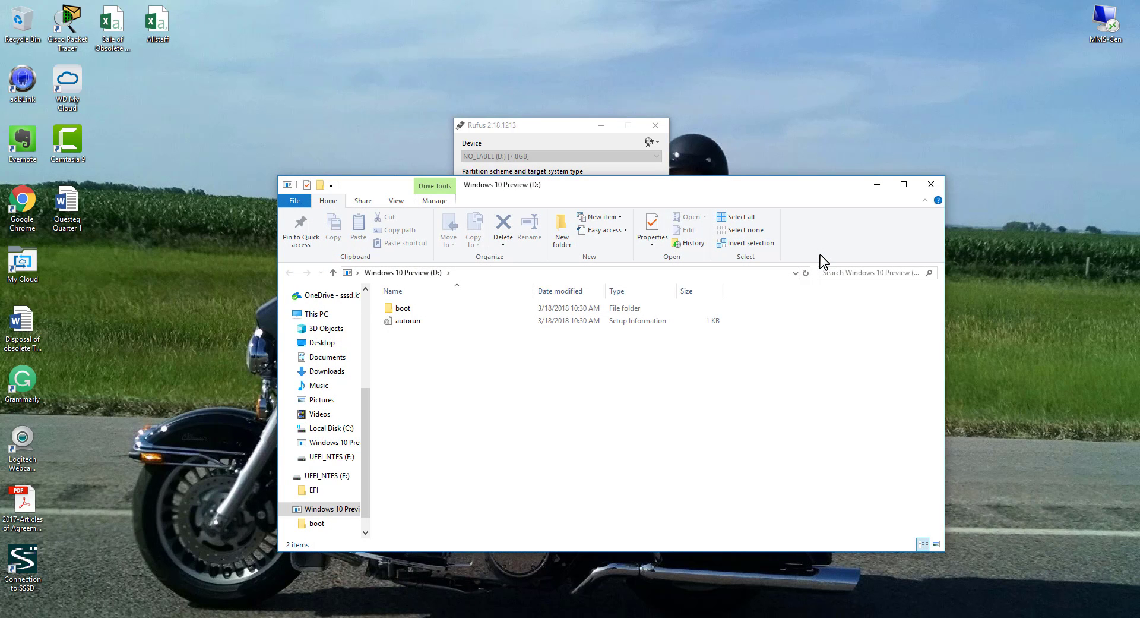
{"action": "left_click", "coordinate": [928, 183]}
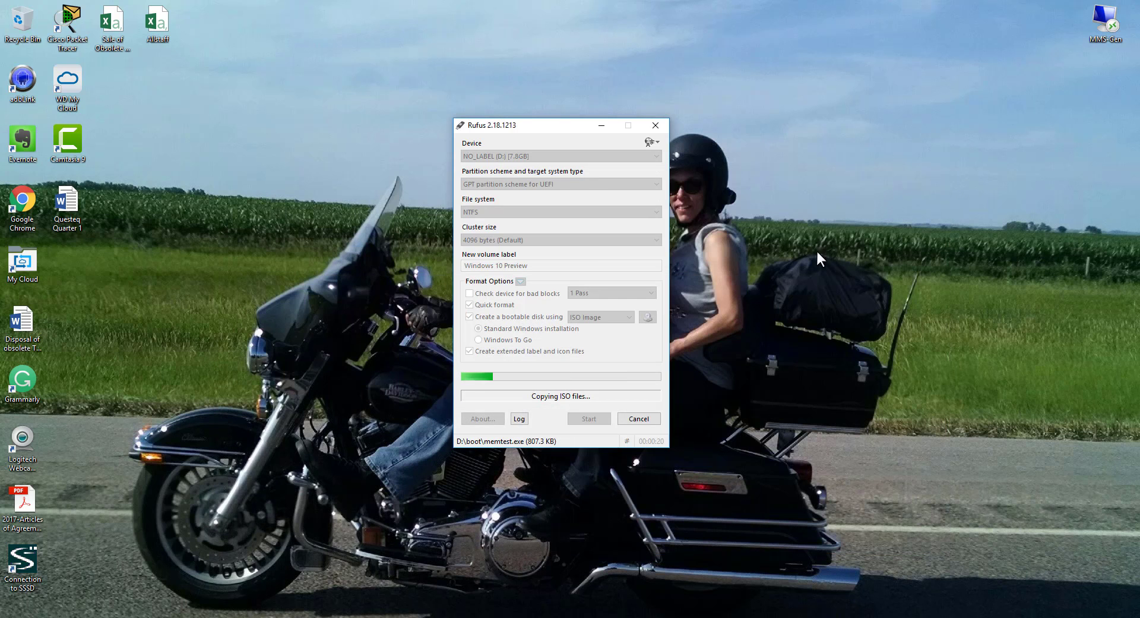